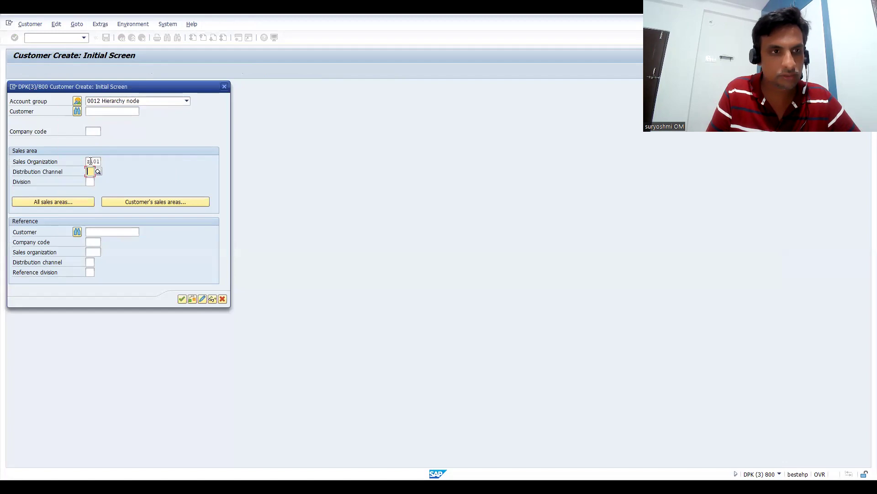
# Step: Complete the sales area with distribution channel J1 and division X1, and submit the 0012 Hierarchy node customer creation
pyautogui.write('11')
pyautogui.press('Tab')
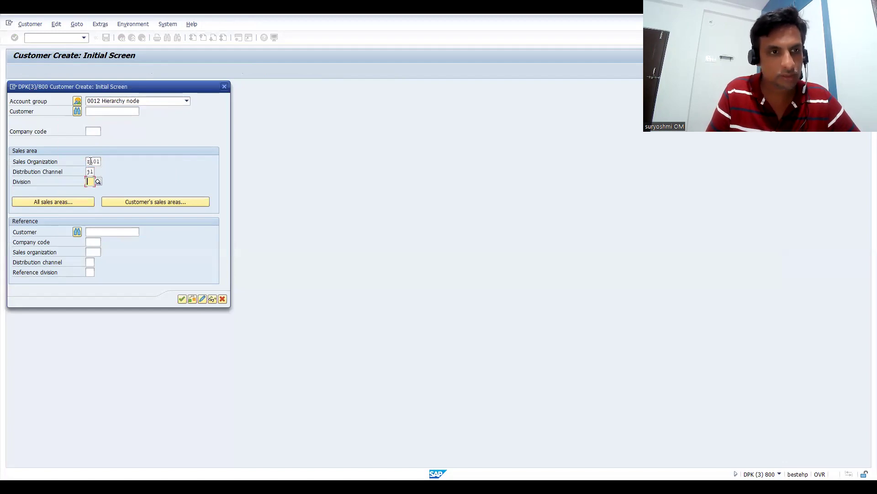
pyautogui.write('x1')
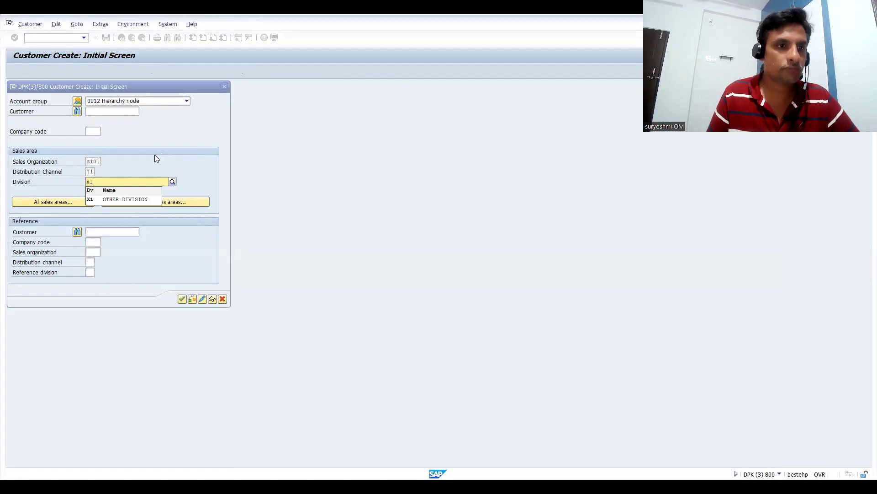
pyautogui.click(114, 200)
pyautogui.click(117, 115)
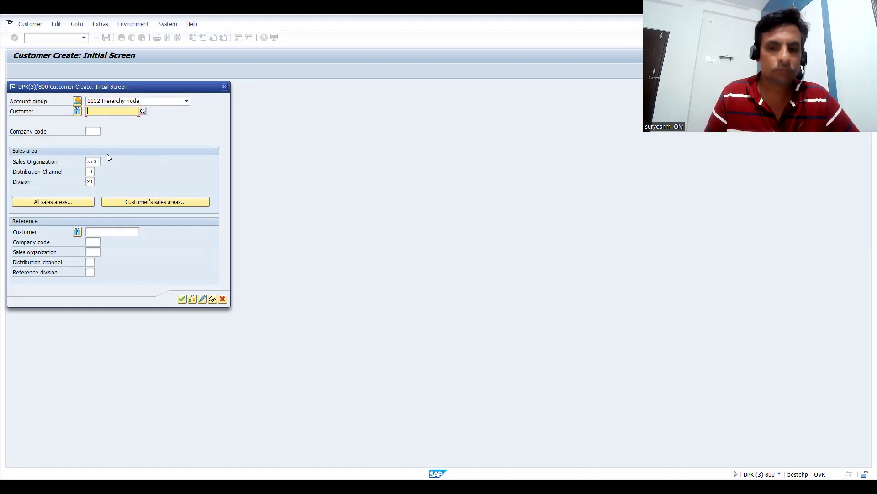
pyautogui.press('Return')
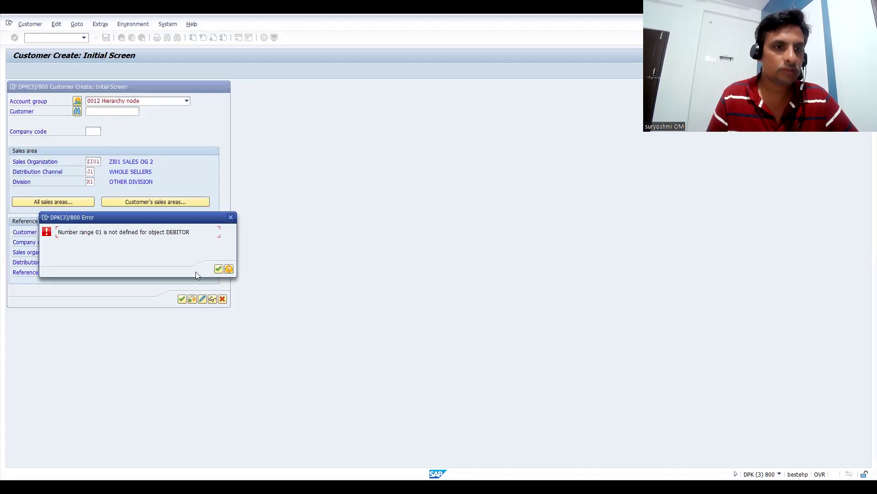
# Step: Read the detailed help for the number range error, close it and cancel the customer creation
pyautogui.click(228, 269)
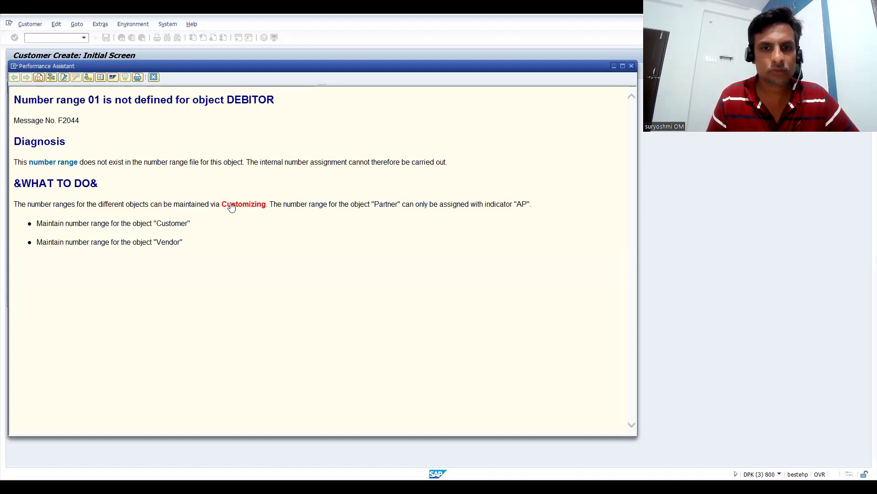
pyautogui.click(155, 78)
pyautogui.click(219, 269)
pyautogui.click(225, 302)
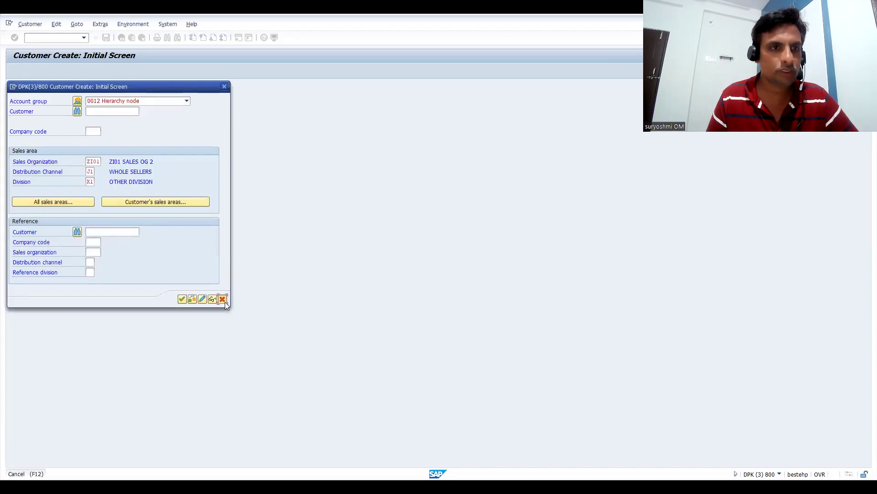
# Step: Run transaction /nspro and open the SAP Reference IMG
pyautogui.write('/nspro')
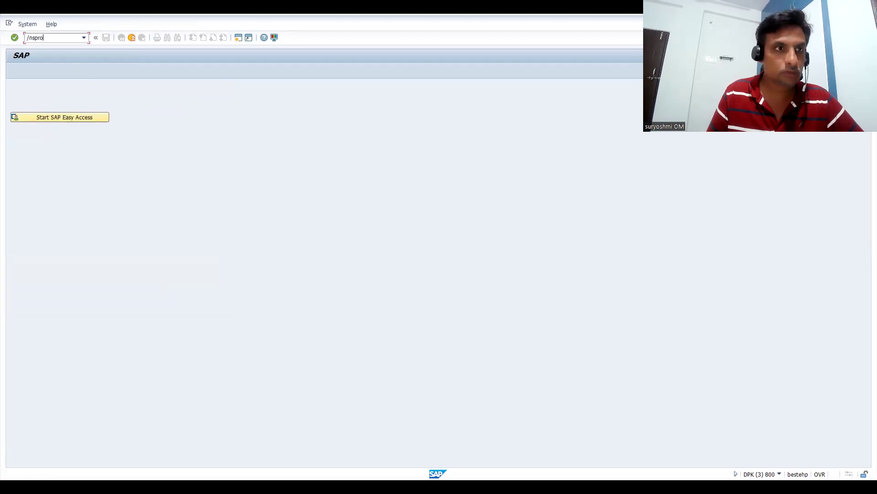
pyautogui.press('Return')
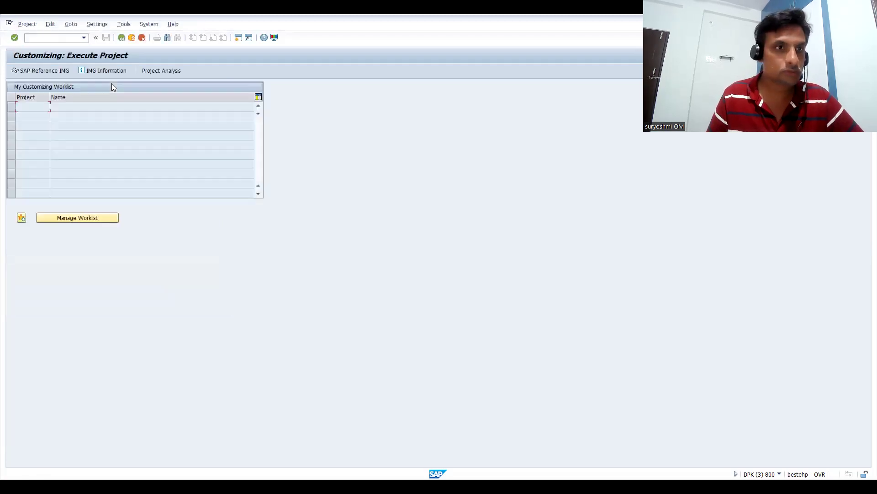
pyautogui.click(44, 72)
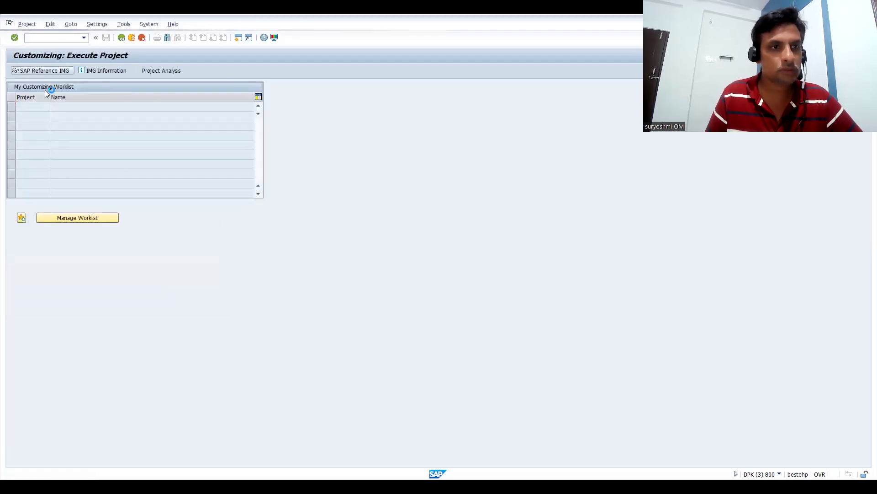
# Step: Expand the Sales and Distribution node of the implementation guide and go to its Master Data entry
pyautogui.press('Down')
pyautogui.press('Down')
pyautogui.press('Down')
pyautogui.press('Down')
pyautogui.press('Down')
pyautogui.press('Down')
pyautogui.press('Down')
pyautogui.press('Down')
pyautogui.press('Down')
pyautogui.press('Down')
pyautogui.press('Down')
pyautogui.press('Down')
pyautogui.press('Down')
pyautogui.press('Down')
pyautogui.press('Down')
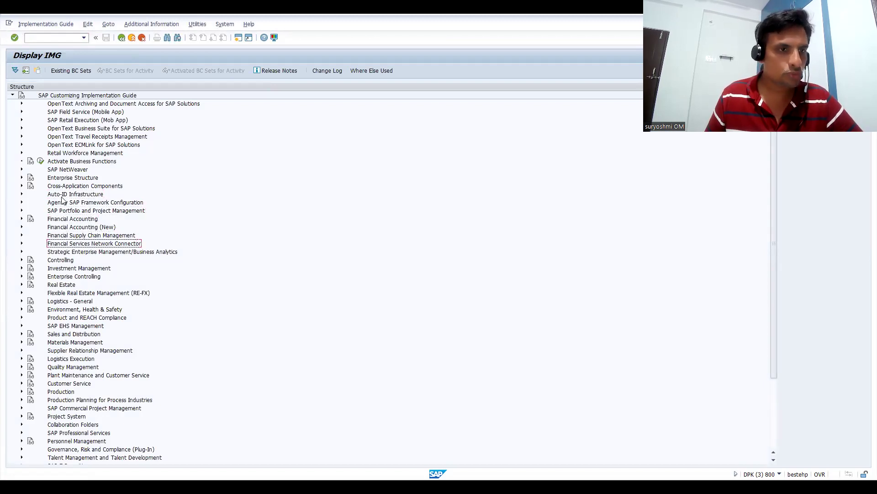
pyautogui.press('Down')
pyautogui.press('Down')
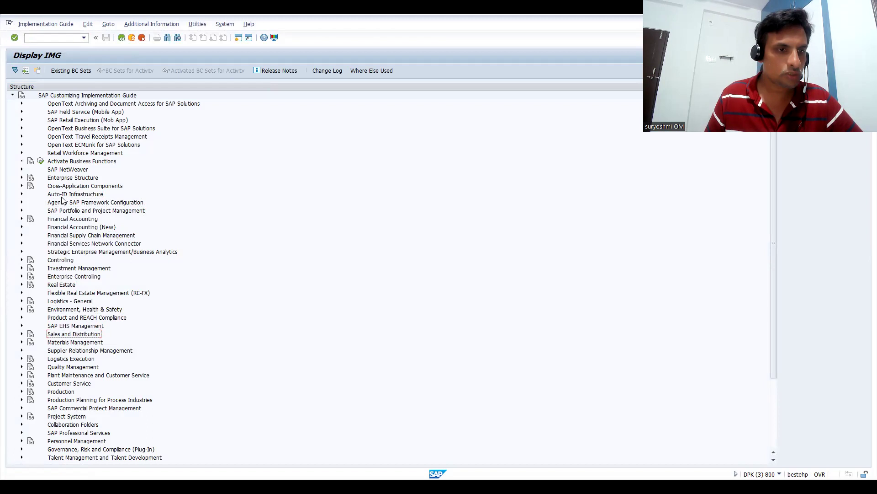
pyautogui.press('Right')
pyautogui.press('Down')
pyautogui.press('Down')
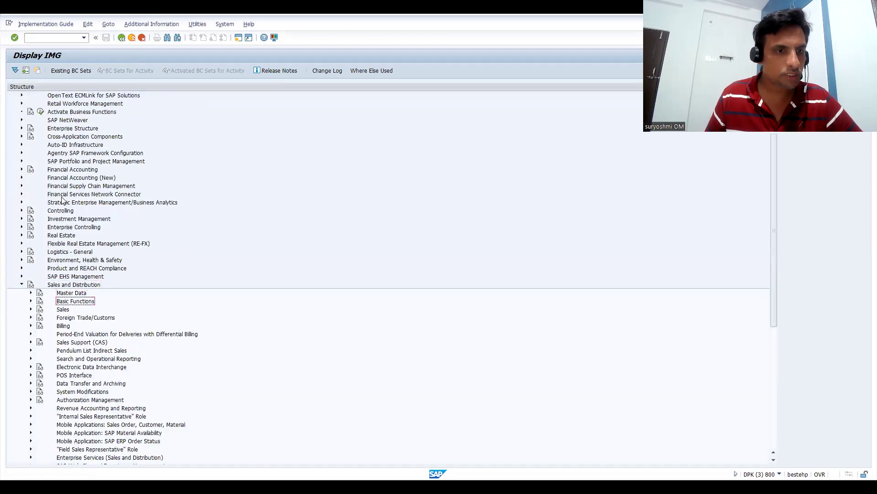
pyautogui.press('Right')
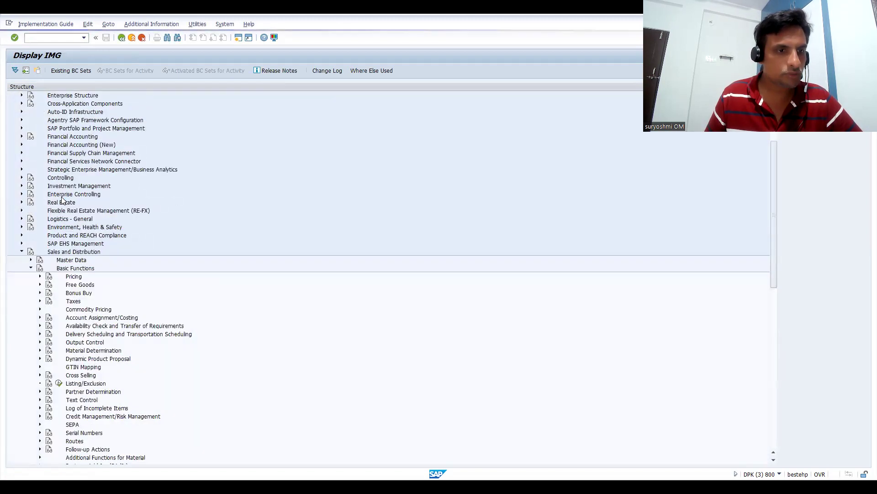
pyautogui.press('Left')
pyautogui.press('Up')
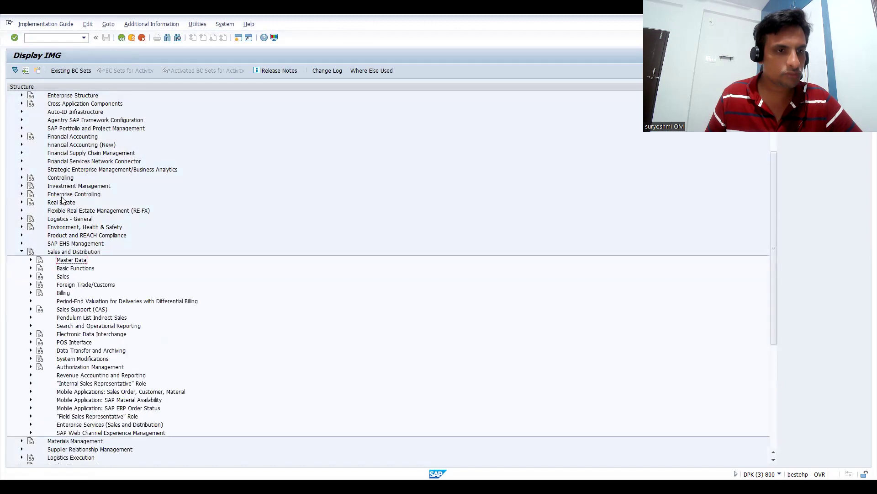
# Step: Expand Master Data, Business Partners and Customers down to the Customer Hierarchy activities
pyautogui.press('Right')
pyautogui.press('Down')
pyautogui.press('Down')
pyautogui.press('Down')
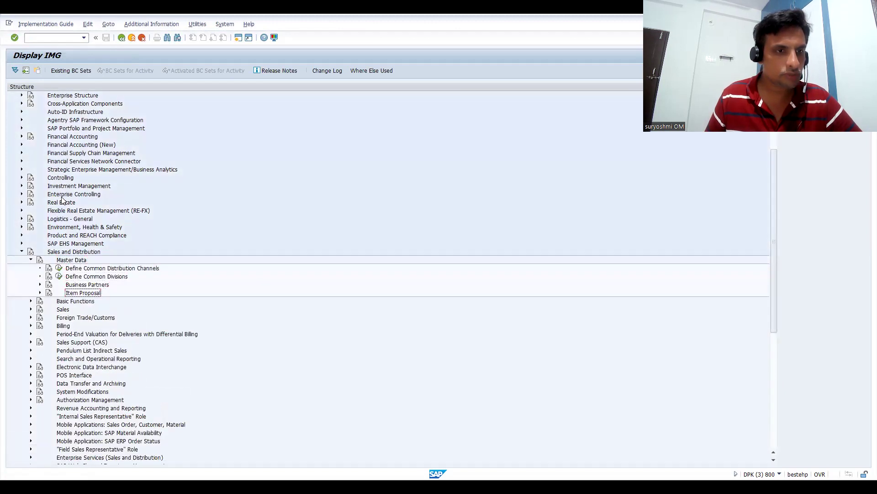
pyautogui.press('Right')
pyautogui.press('Down')
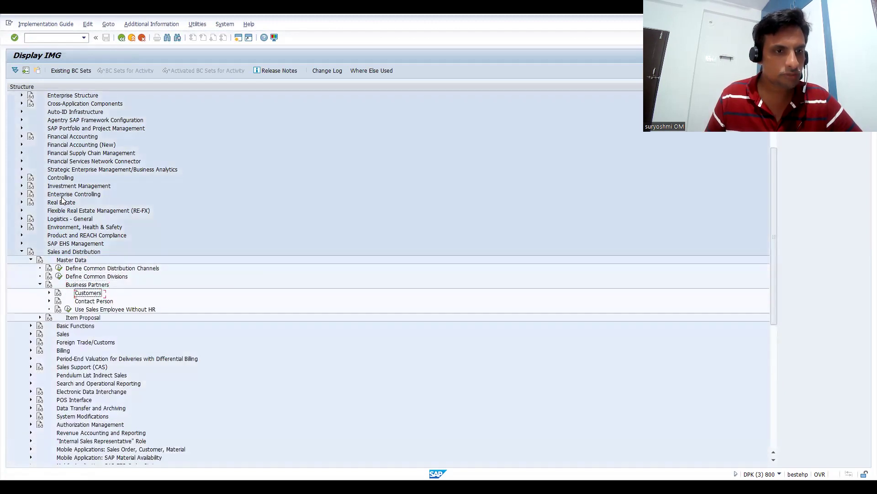
pyautogui.press('Right')
pyautogui.press('Down')
pyautogui.press('Right')
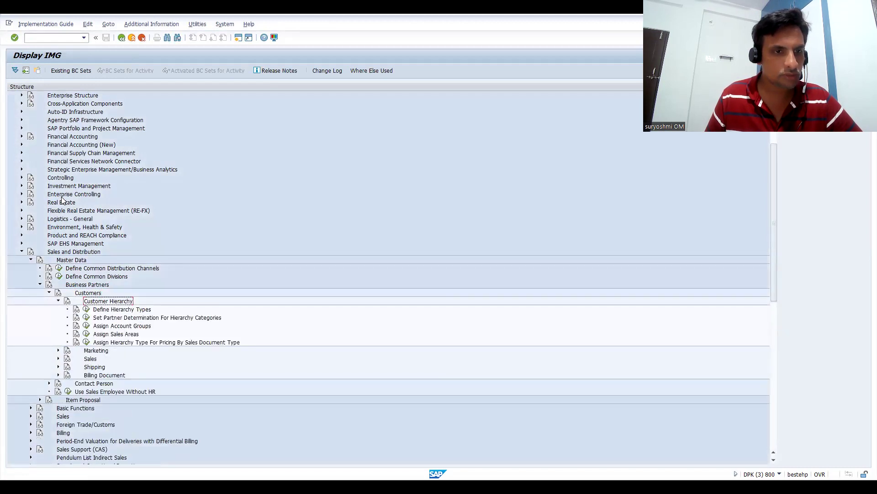
# Step: Execute Set Partner Determination For Hierarchy Categories and choose the partner determination setup for the customer master
pyautogui.press('Down')
pyautogui.press('Down')
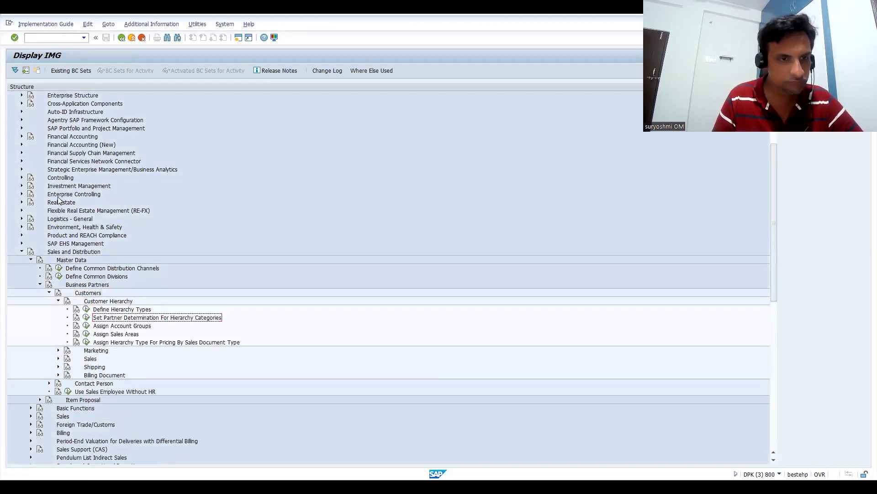
pyautogui.click(86, 319)
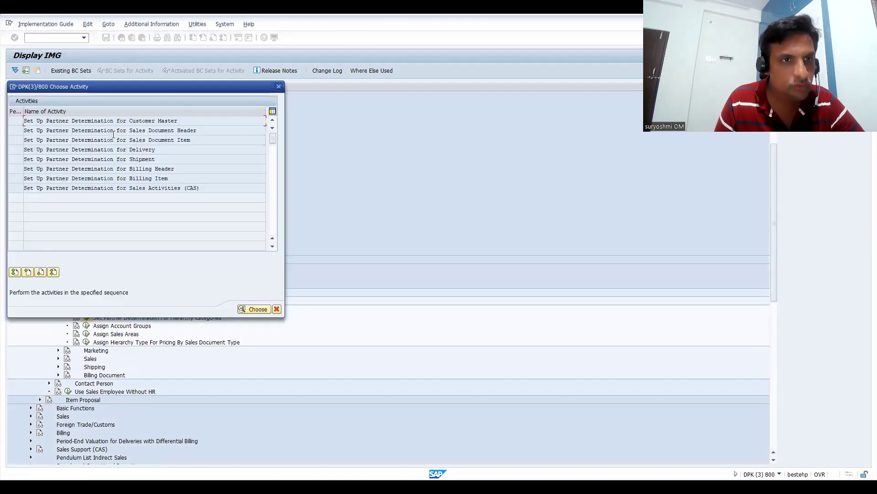
pyautogui.doubleClick(103, 120)
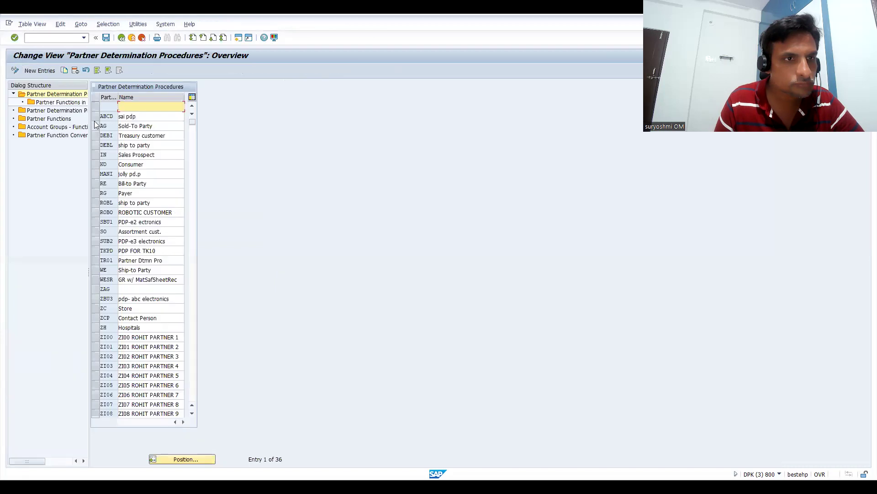
# Step: In the procedure assignment, give account group 0012 Hierarchy node the procedure AG and save it in the proposed customizing request
pyautogui.doubleClick(57, 111)
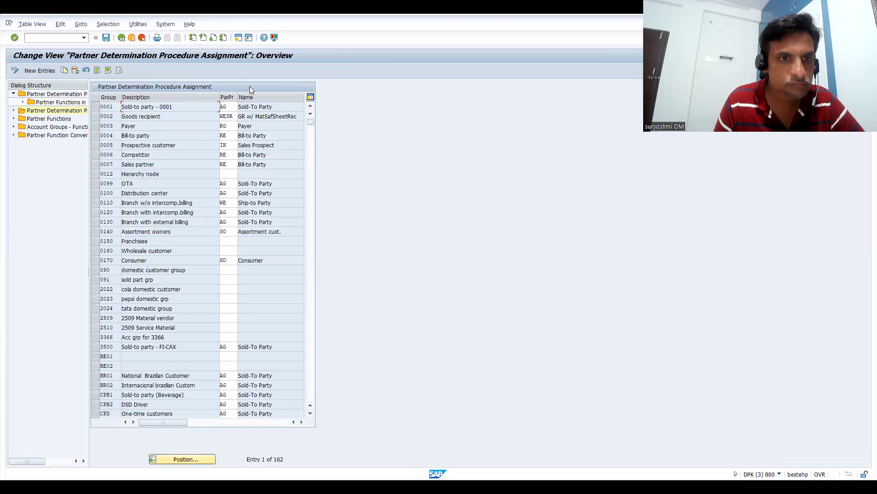
pyautogui.click(227, 174)
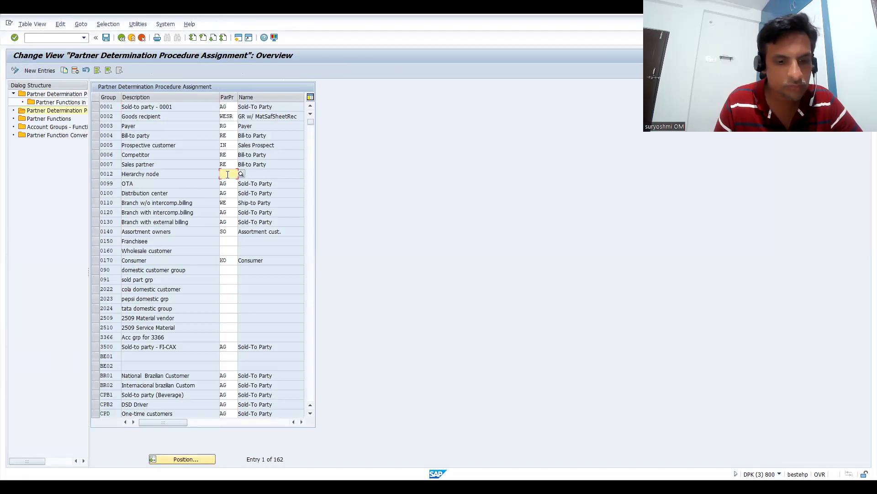
pyautogui.write('AG')
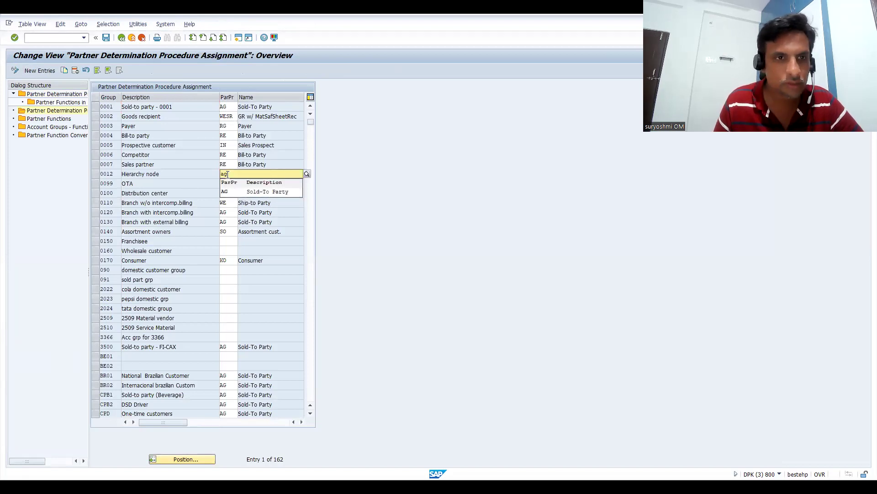
pyautogui.press('Return')
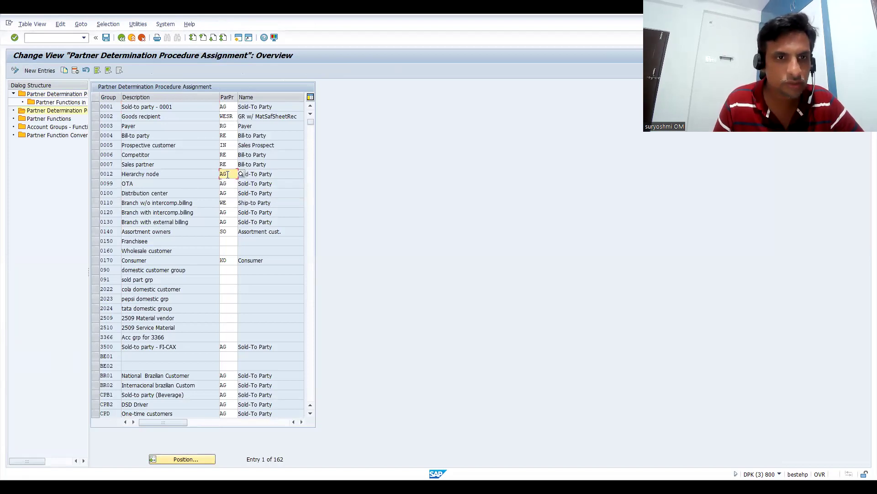
pyautogui.click(106, 39)
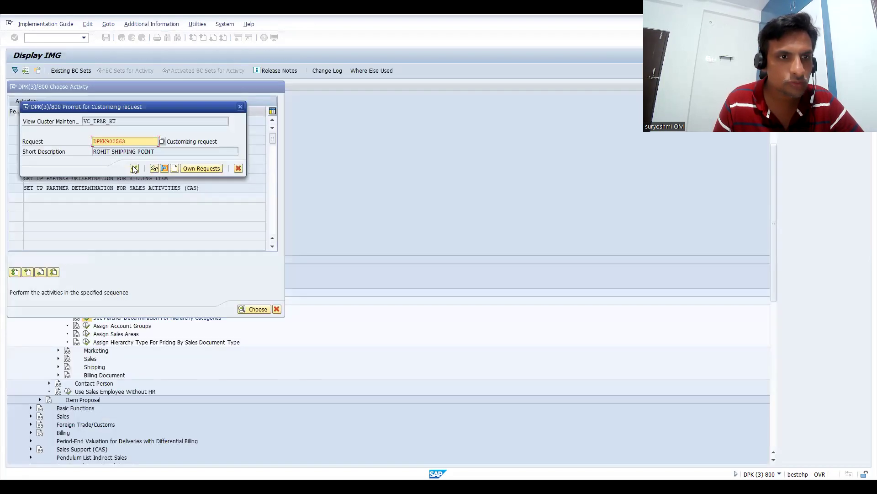
pyautogui.press('Return')
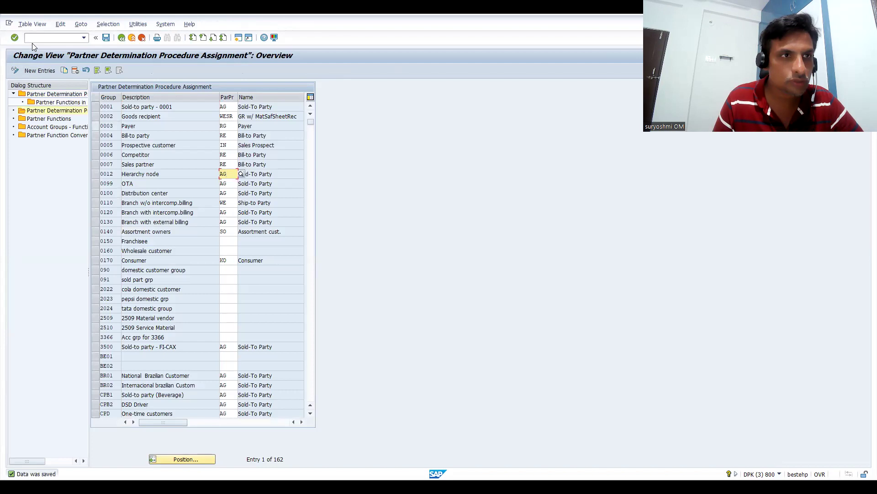
# Step: Try again to create the 0012 Hierarchy node customer in transaction /nxd01 with the prefilled sales area, and leave the dialog
pyautogui.click(36, 39)
pyautogui.write('/nxd01')
pyautogui.press('Return')
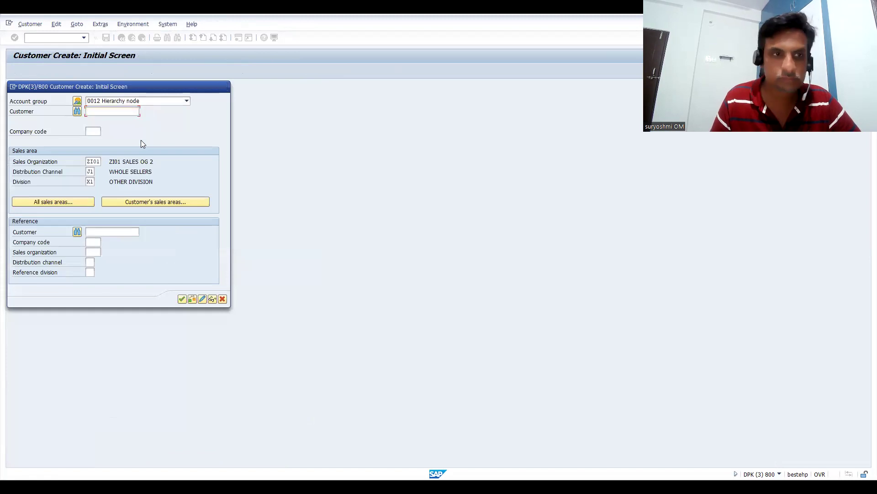
pyautogui.press('Return')
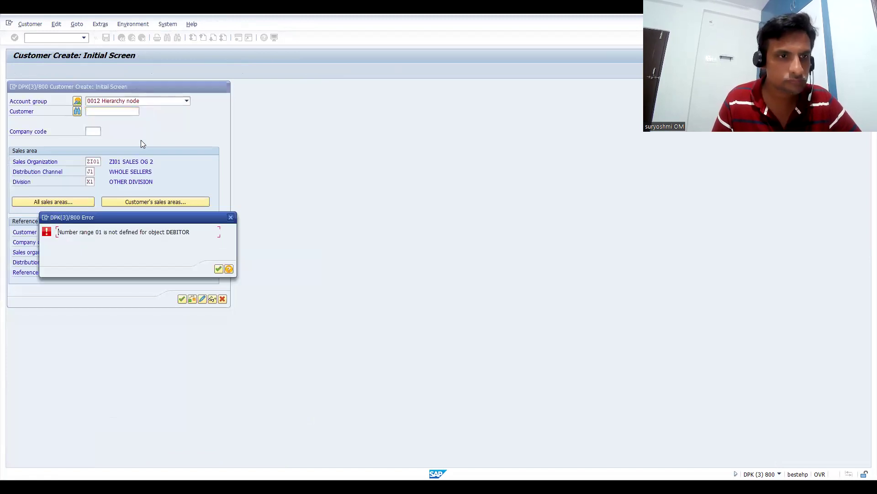
pyautogui.click(232, 221)
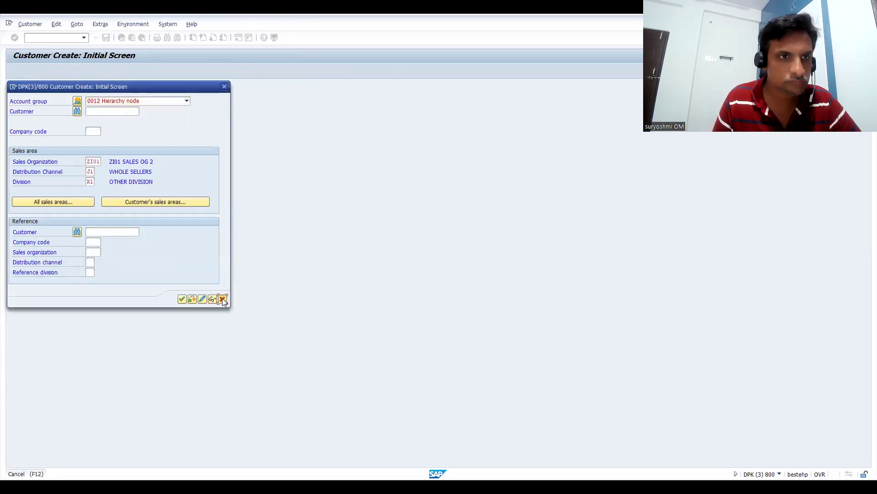
pyautogui.click(222, 299)
# Step: Return to customizing with transaction spro and display the SAP Reference IMG
pyautogui.write('sp')
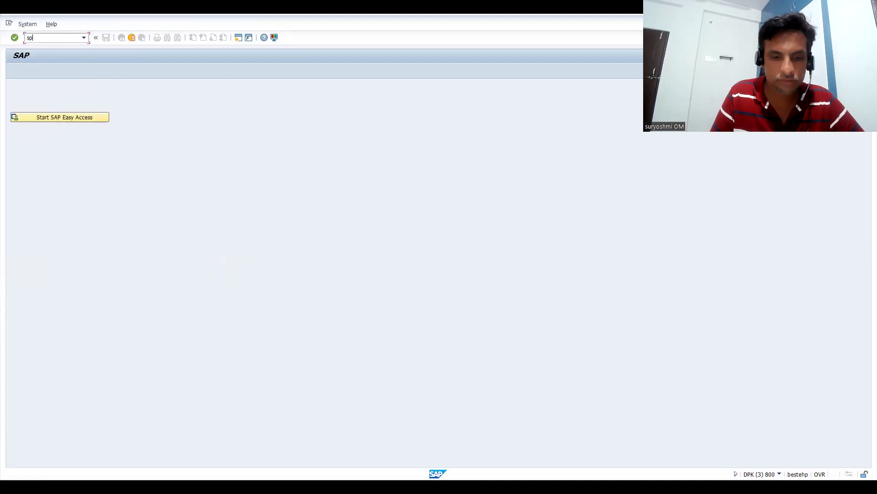
pyautogui.write('ro')
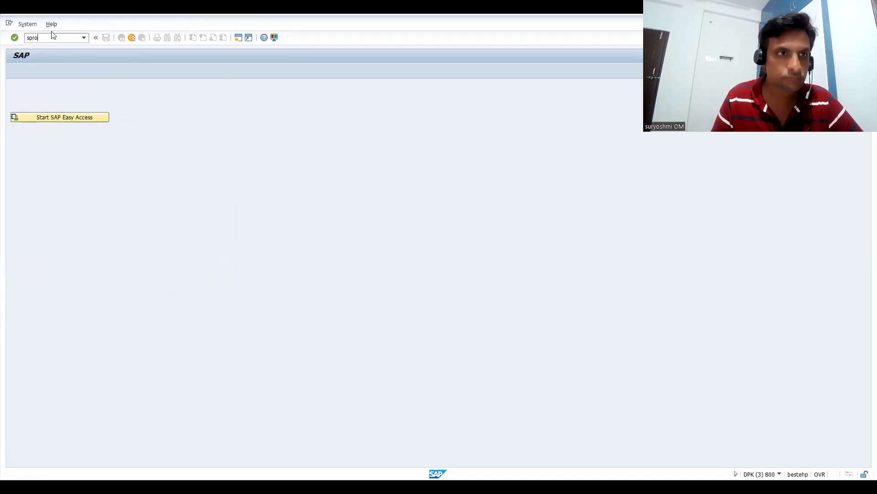
pyautogui.press('Return')
pyautogui.click(44, 71)
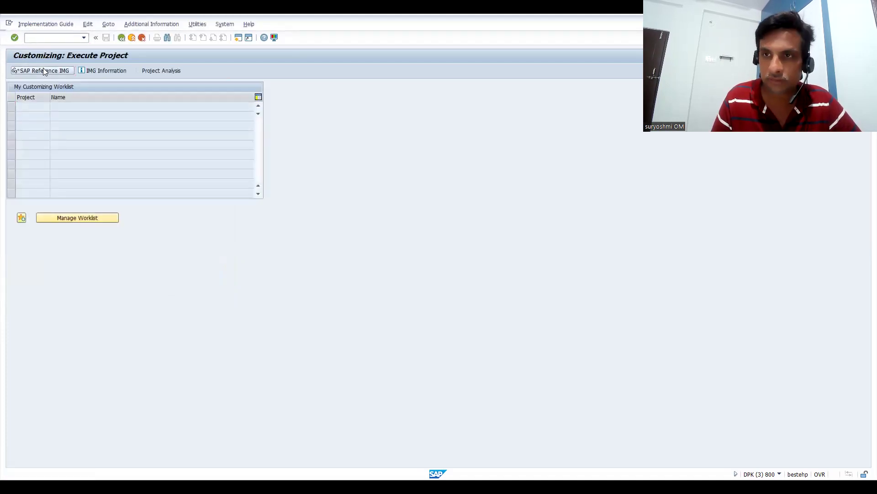
pyautogui.doubleClick(65, 182)
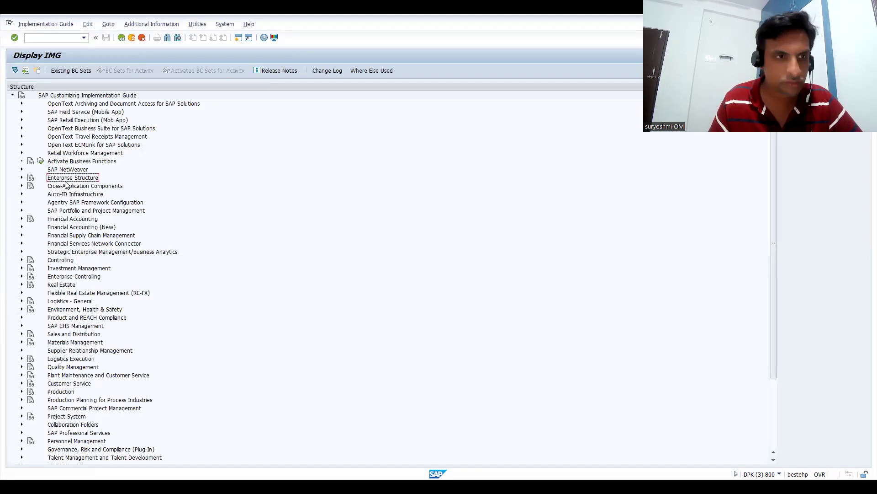
pyautogui.click(66, 186)
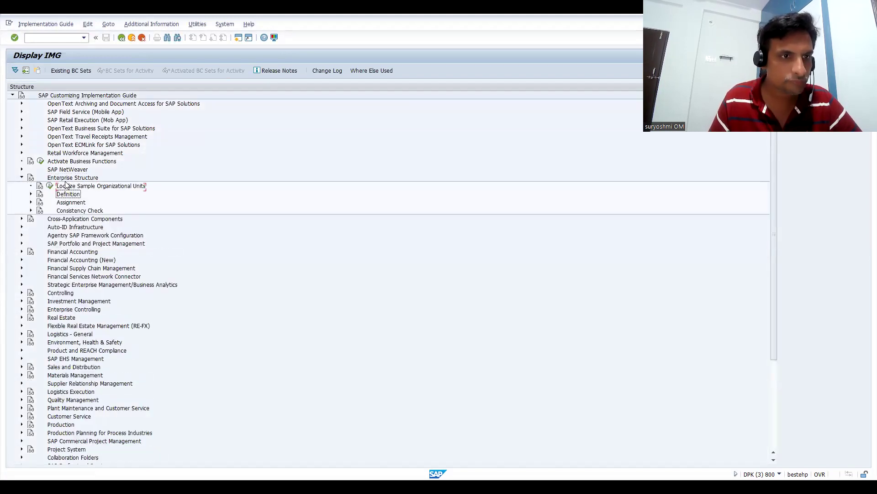
pyautogui.press('Right')
pyautogui.press('Down')
pyautogui.press('Down')
pyautogui.press('Down')
pyautogui.press('Down')
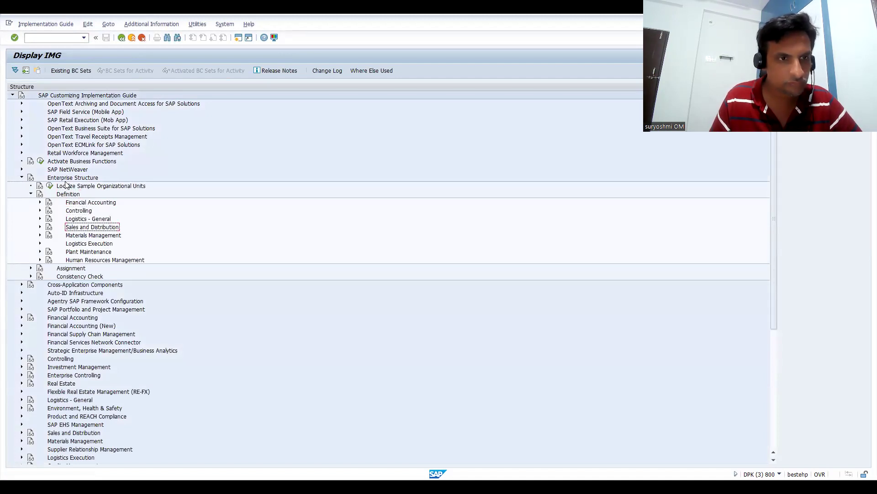
pyautogui.press('Right')
pyautogui.press('Left')
pyautogui.press('Up')
pyautogui.press('Up')
pyautogui.press('Up')
pyautogui.press('Up')
pyautogui.press('Up')
pyautogui.press('Up')
pyautogui.press('Left')
pyautogui.press('Down')
pyautogui.press('Down')
pyautogui.press('Down')
pyautogui.press('Down')
pyautogui.press('Down')
pyautogui.press('Down')
pyautogui.press('Down')
pyautogui.press('Down')
pyautogui.press('Down')
pyautogui.press('Down')
pyautogui.press('Down')
pyautogui.press('Down')
pyautogui.press('Down')
pyautogui.press('Down')
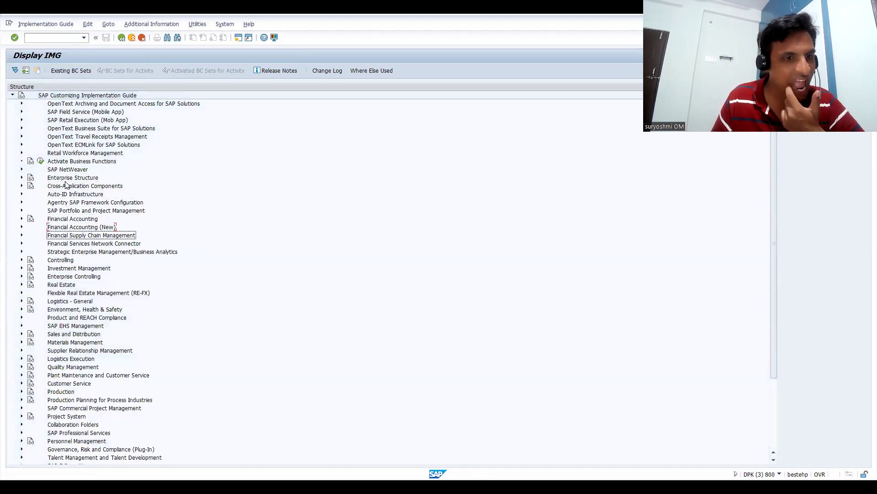
pyautogui.press('Down')
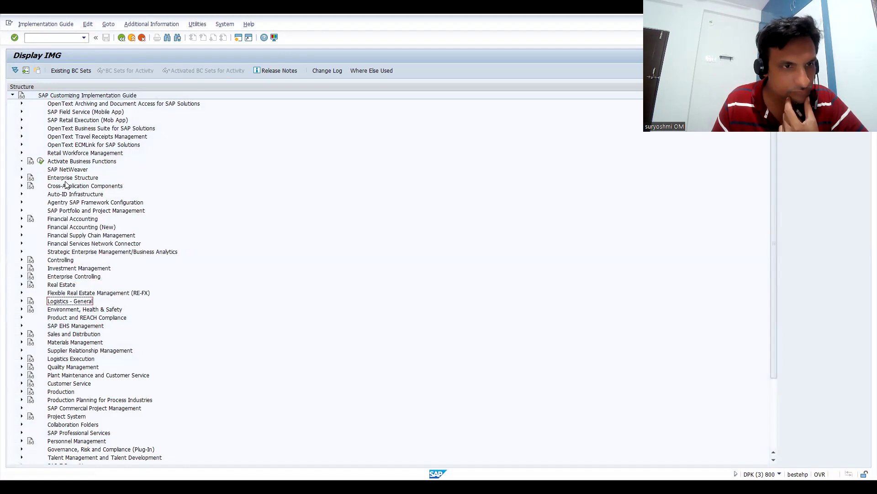
# Step: Expand Financial Accounting (New), Accounts Receivable and Accounts Payable, Customer Accounts and Master Data down to Preparations for Creating Customer Master Data
pyautogui.press('Up')
pyautogui.press('Up')
pyautogui.press('Up')
pyautogui.press('Up')
pyautogui.press('Up')
pyautogui.press('Up')
pyautogui.press('Up')
pyautogui.press('Up')
pyautogui.press('Up')
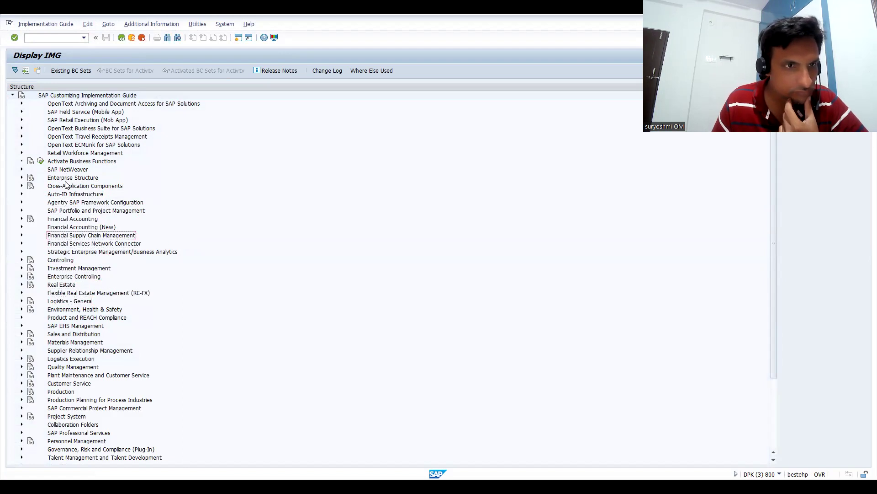
pyautogui.press('Right')
pyautogui.press('Down')
pyautogui.press('Right')
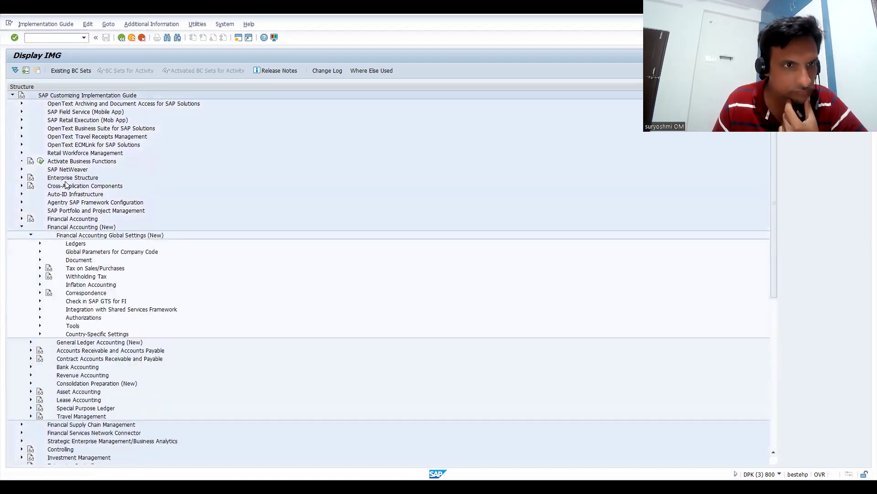
pyautogui.press('Left')
pyautogui.press('Down')
pyautogui.press('Down')
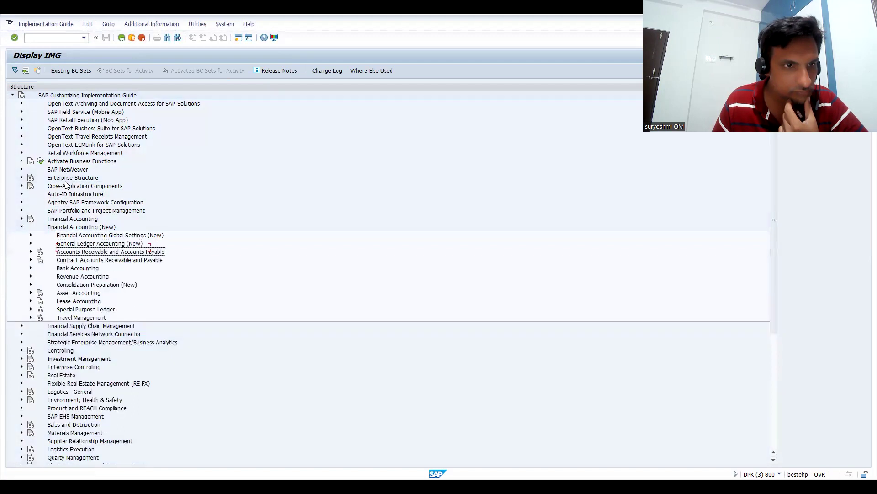
pyautogui.press('Right')
pyautogui.press('Down')
pyautogui.press('Right')
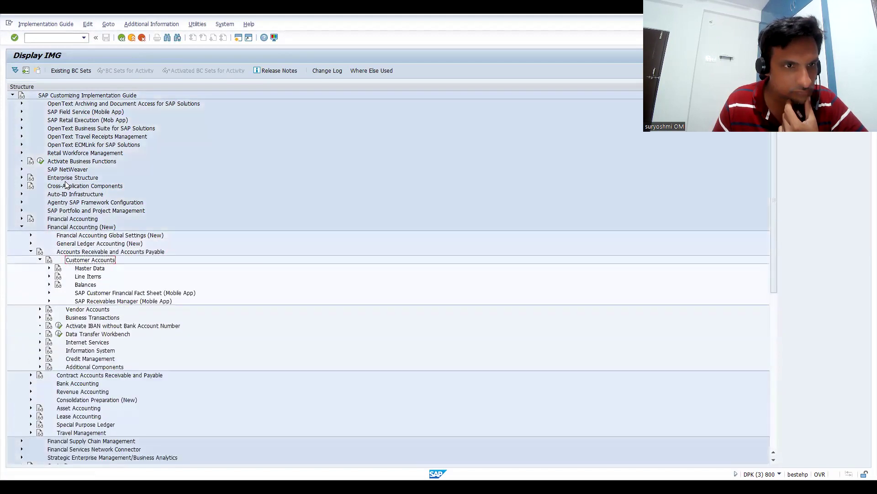
pyautogui.press('Down')
pyautogui.press('Right')
pyautogui.press('Down')
pyautogui.press('Right')
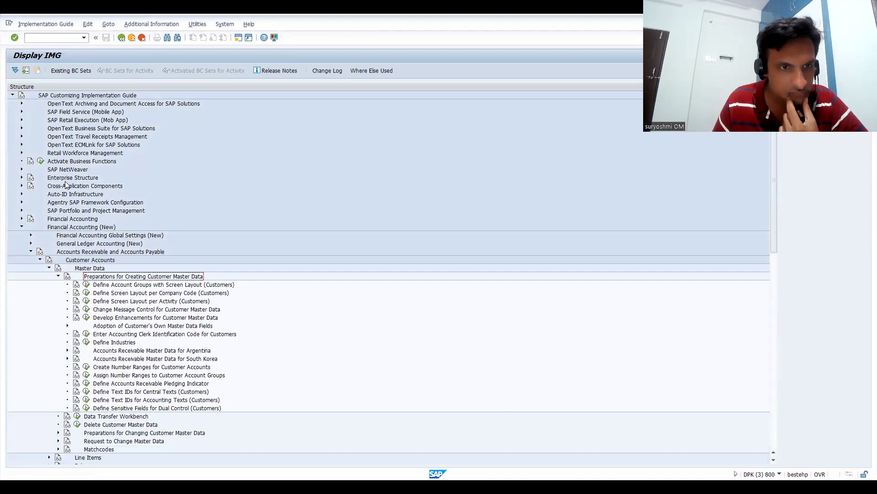
# Step: Execute Create Number Ranges for Customer Accounts, examine the customer number range intervals, and return to the IMG
pyautogui.press('Down')
pyautogui.press('Down')
pyautogui.press('Down')
pyautogui.press('Down')
pyautogui.press('Down')
pyautogui.press('Down')
pyautogui.press('Down')
pyautogui.press('Down')
pyautogui.press('Down')
pyautogui.press('Down')
pyautogui.press('Down')
pyautogui.press('Down')
pyautogui.press('Down')
pyautogui.press('Down')
pyautogui.press('Down')
pyautogui.press('Down')
pyautogui.press('Down')
pyautogui.press('Down')
pyautogui.press('Down')
pyautogui.press('Down')
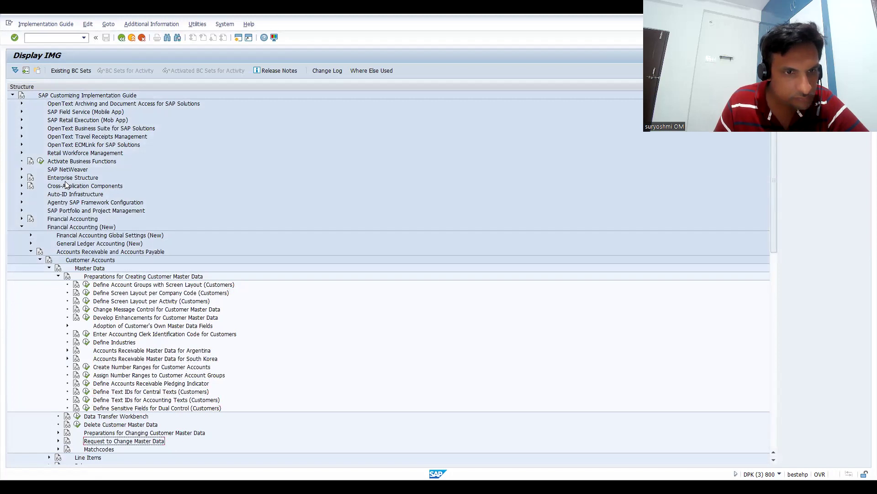
pyautogui.click(85, 368)
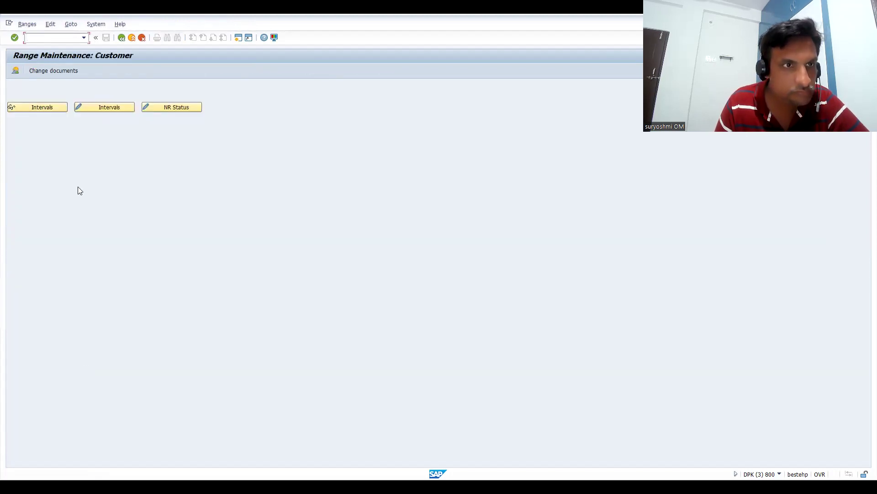
pyautogui.click(42, 110)
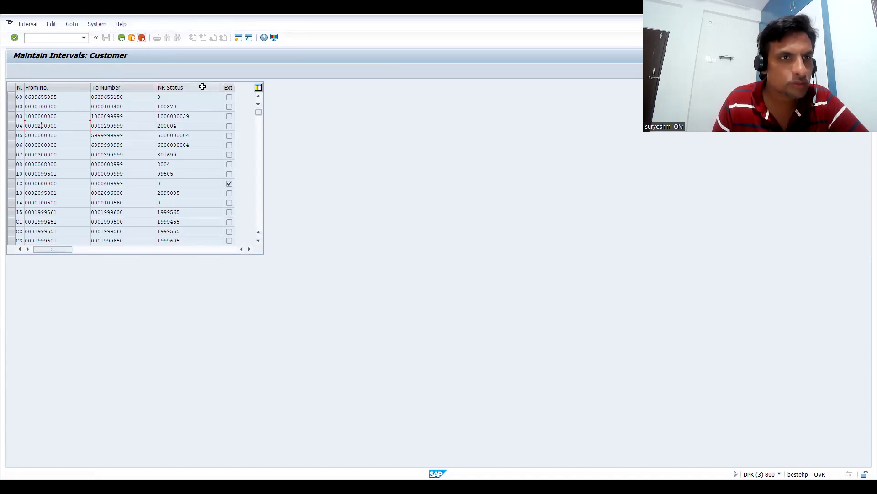
pyautogui.press('F3')
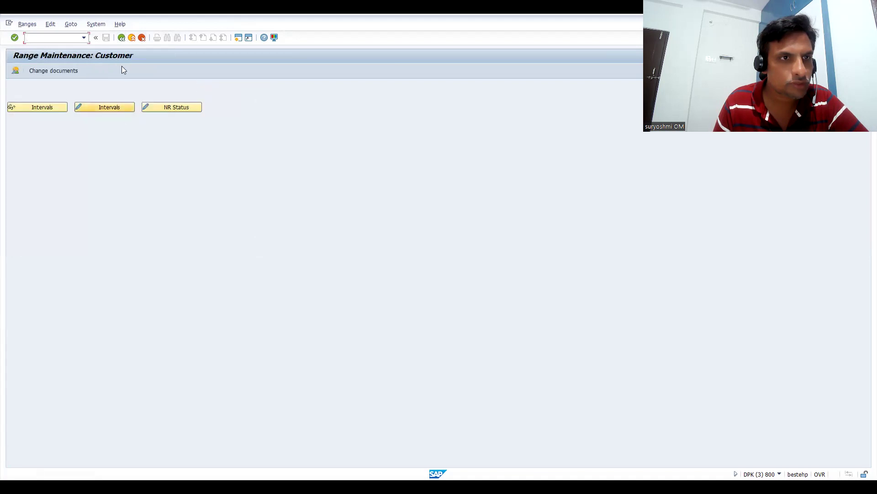
pyautogui.press('F3')
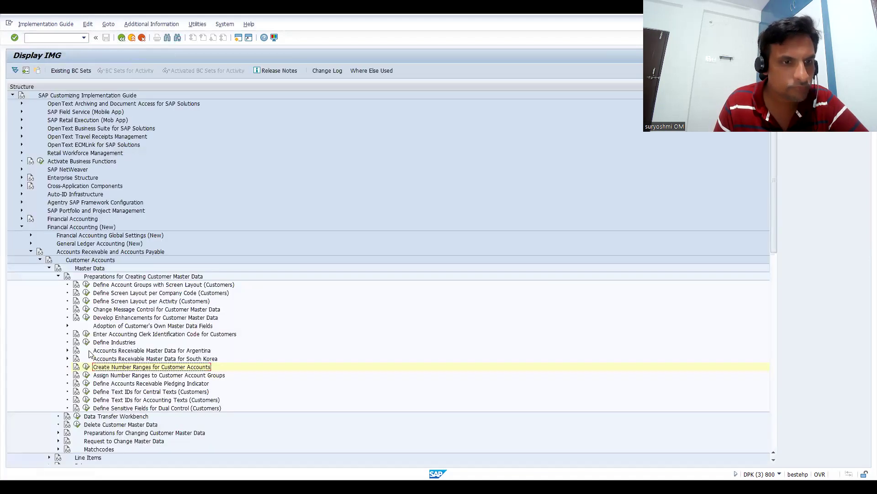
# Step: In Assign Number Ranges to Customer Account Groups, give account group 0012 Hierarchy node number range 08 and save it in the proposed customizing request
pyautogui.click(86, 375)
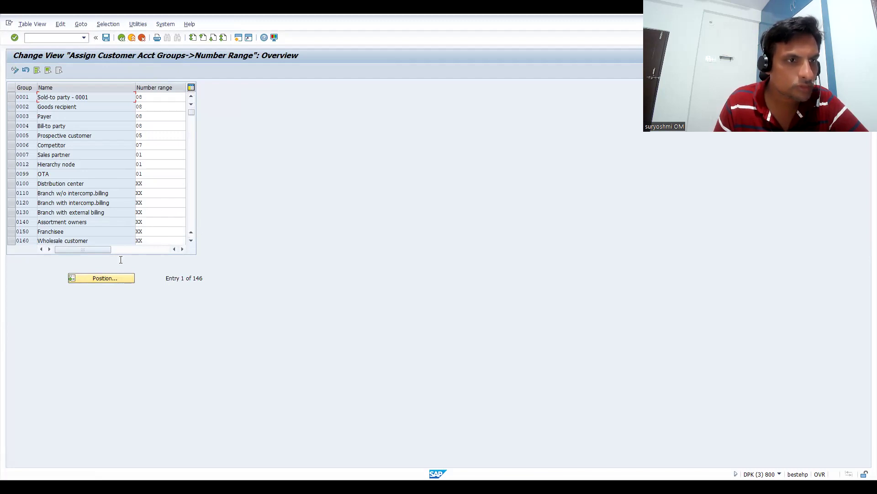
pyautogui.click(100, 278)
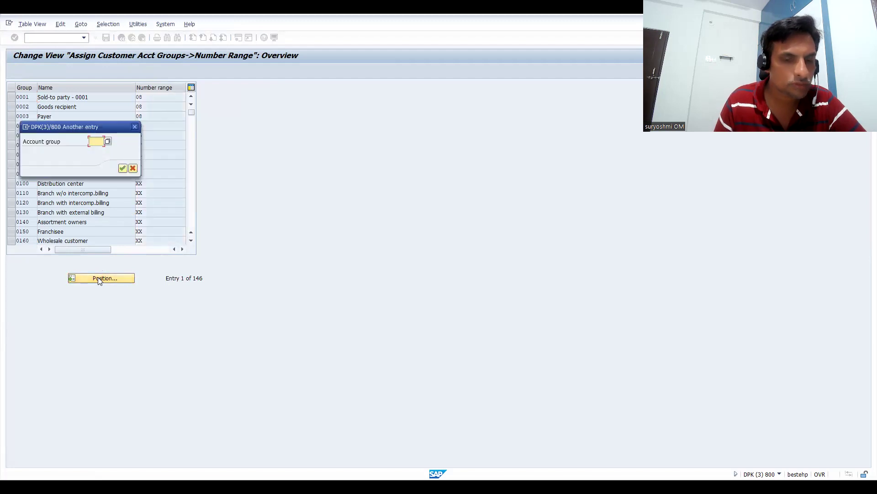
pyautogui.write('0012')
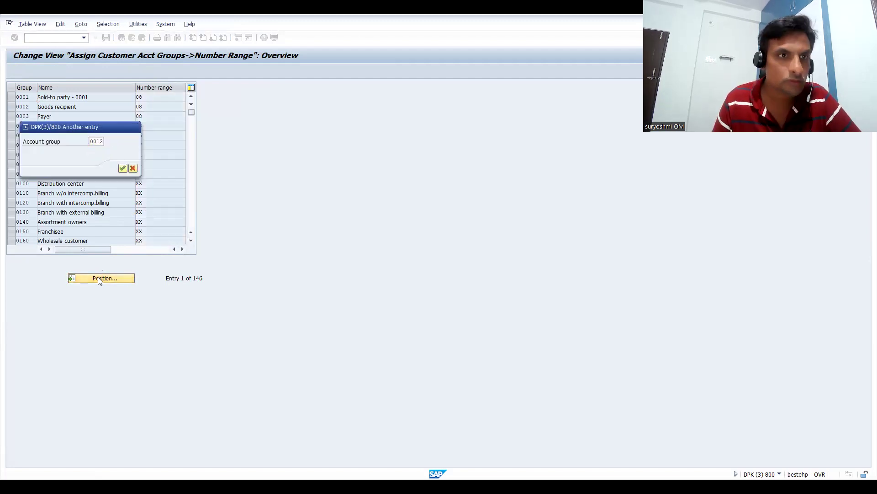
pyautogui.press('Return')
pyautogui.click(155, 96)
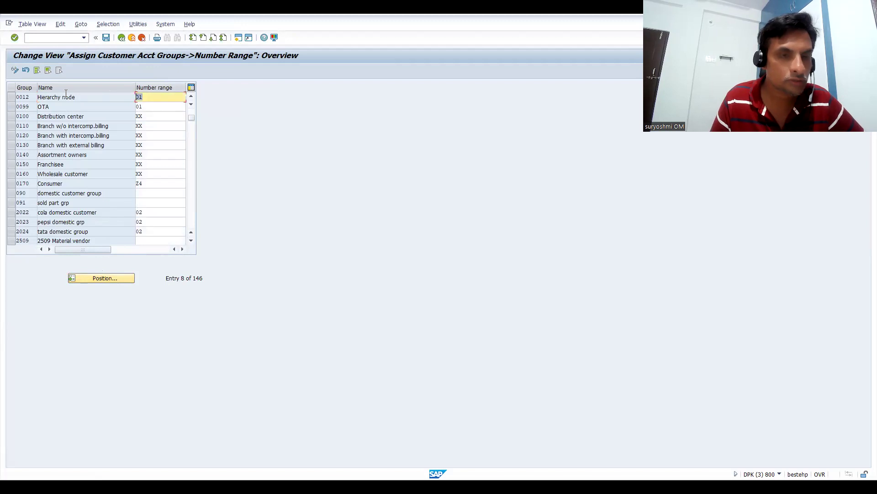
pyautogui.write('08')
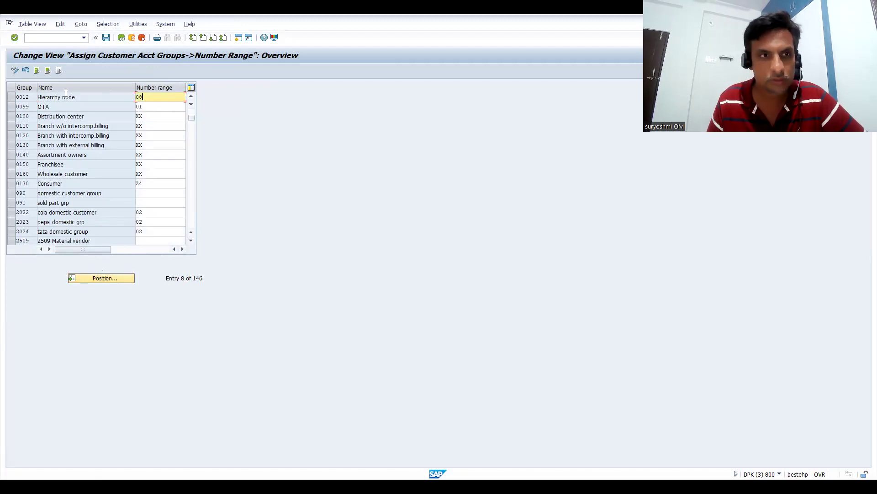
pyautogui.hotkey('ctrl', 's')
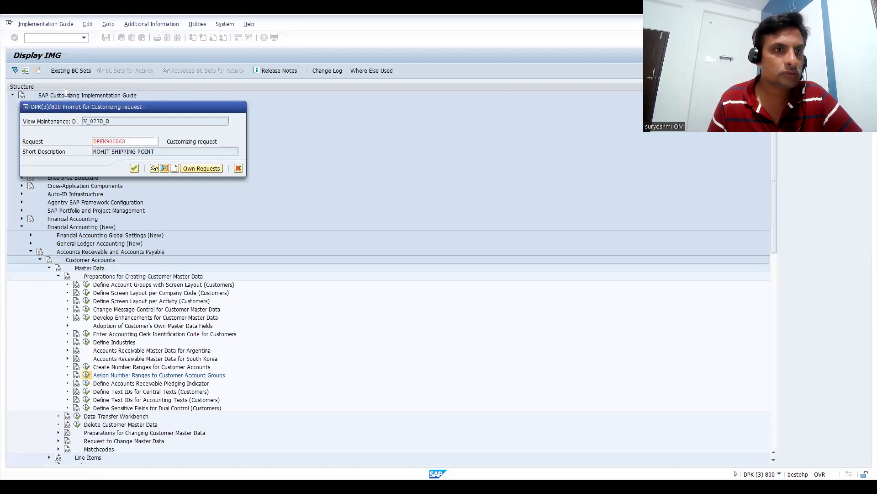
pyautogui.press('Return')
# Step: Start a 0012 Hierarchy node customer in transaction /nxd01 with the prefilled sales area and set its title to Company
pyautogui.click(49, 40)
pyautogui.write('/')
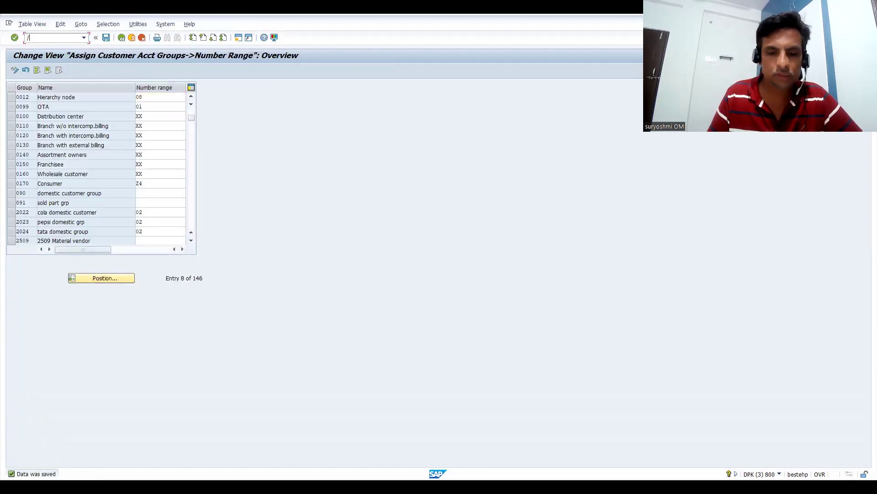
pyautogui.write('nxd01')
pyautogui.press('Return')
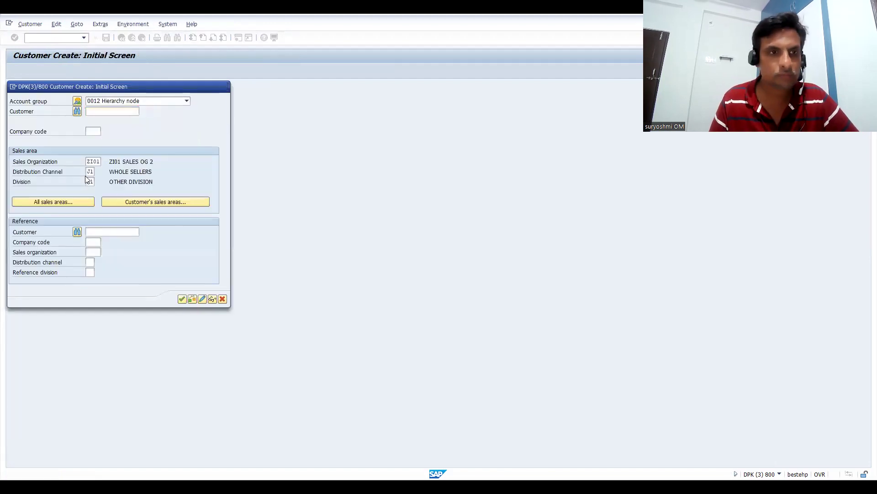
pyautogui.press('Return')
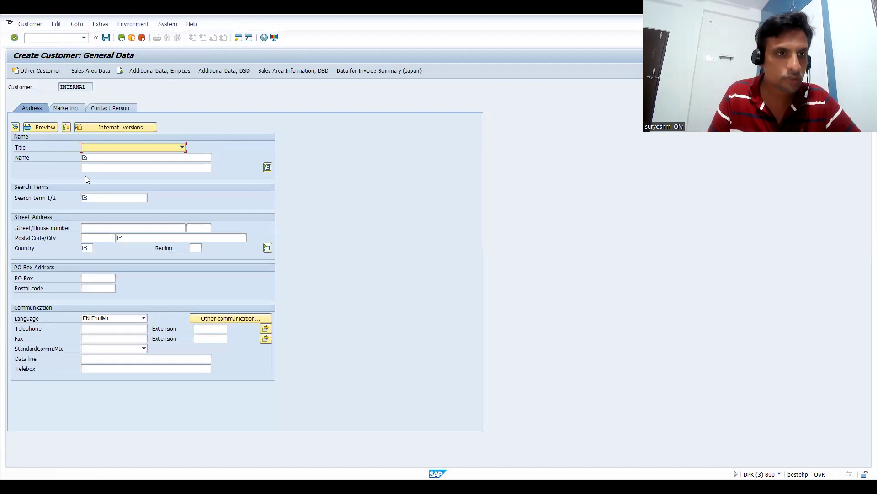
pyautogui.press('Down')
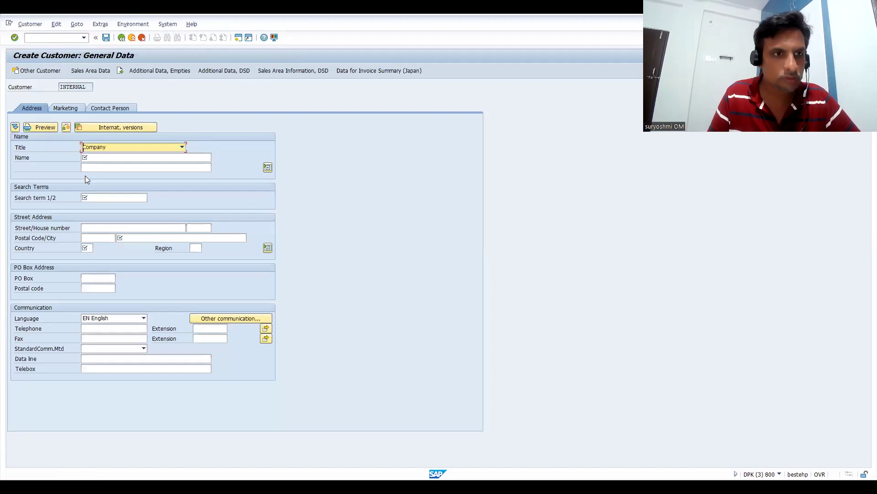
pyautogui.click(129, 160)
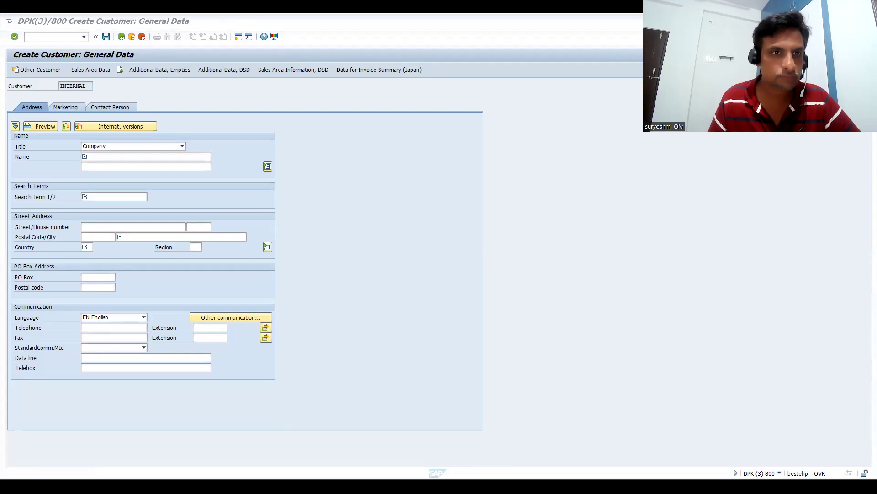
# Step: Switch to the slide presentation, examine the customer hierarchy structure for the top node's name, and return to the SAP customer form
pyautogui.hotkey('alt', 'Tab')
pyautogui.press('Right')
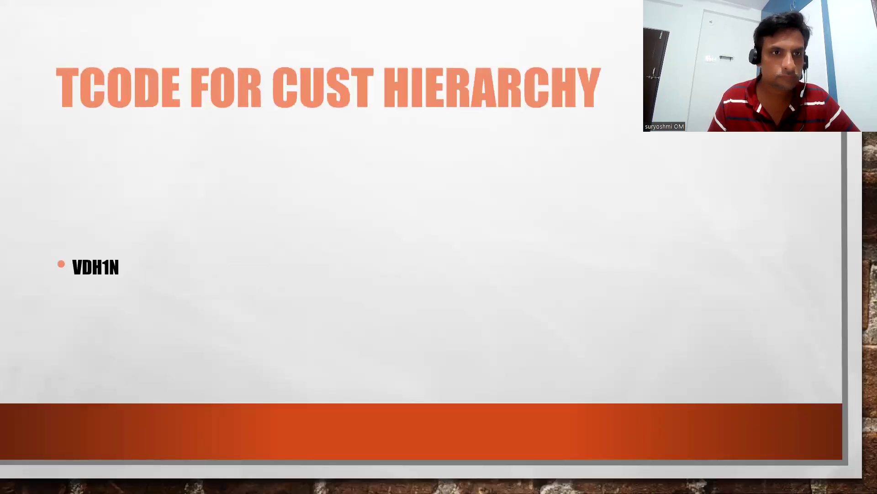
pyautogui.press('Right')
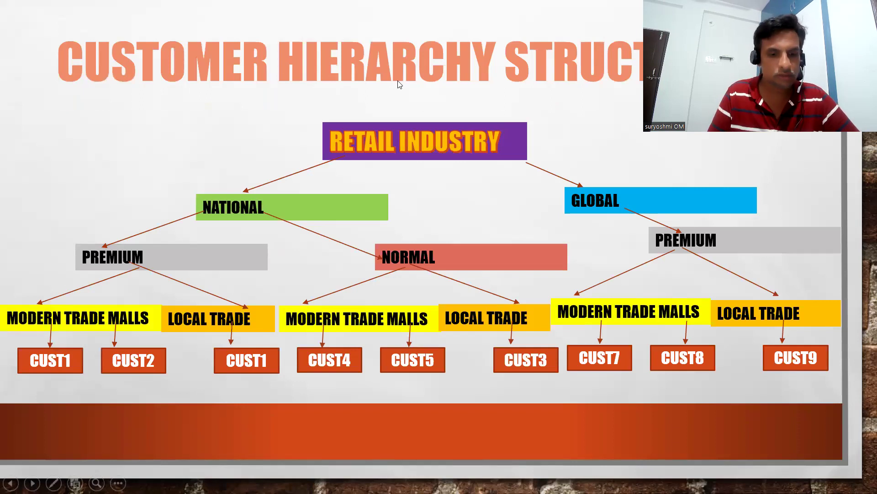
pyautogui.hotkey('alt', 'Tab')
# Step: Enter RETAIL INDUSTRY as the customer name and CUST as the search term in the address data
pyautogui.press('BackSpace')
pyautogui.press('BackSpace')
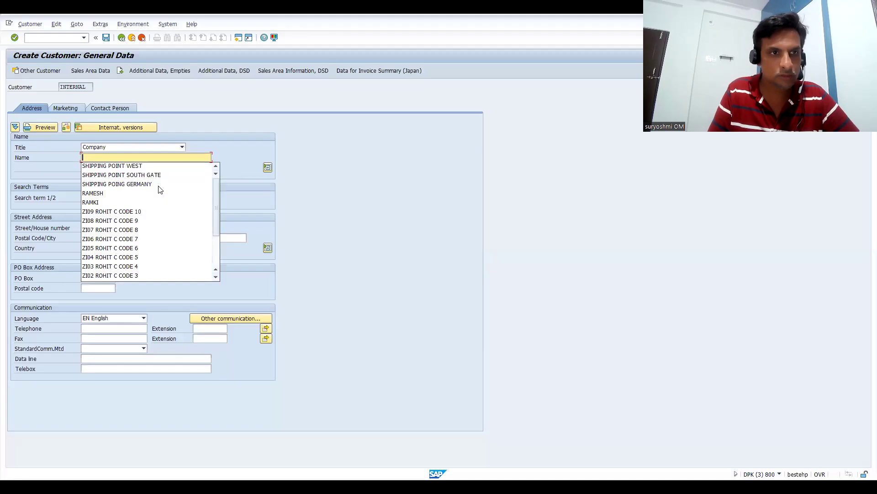
pyautogui.write('RETAI')
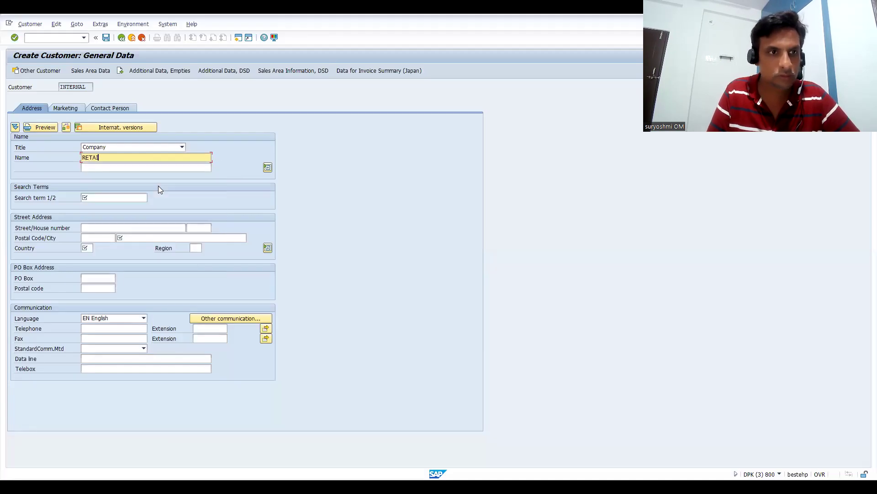
pyautogui.write('L INDUSTRY')
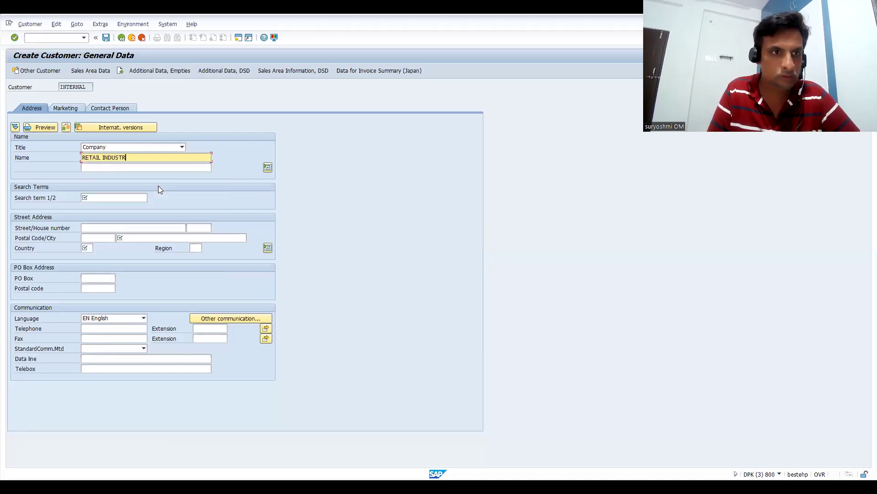
pyautogui.click(100, 198)
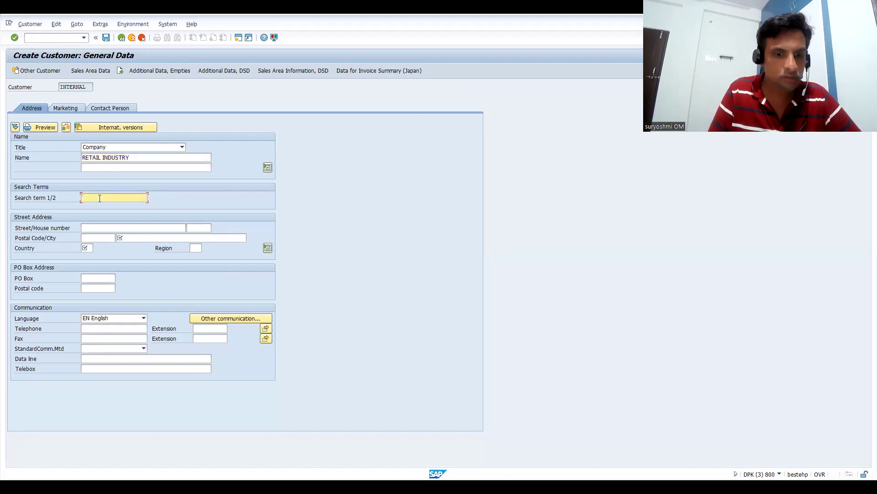
pyautogui.write('H')
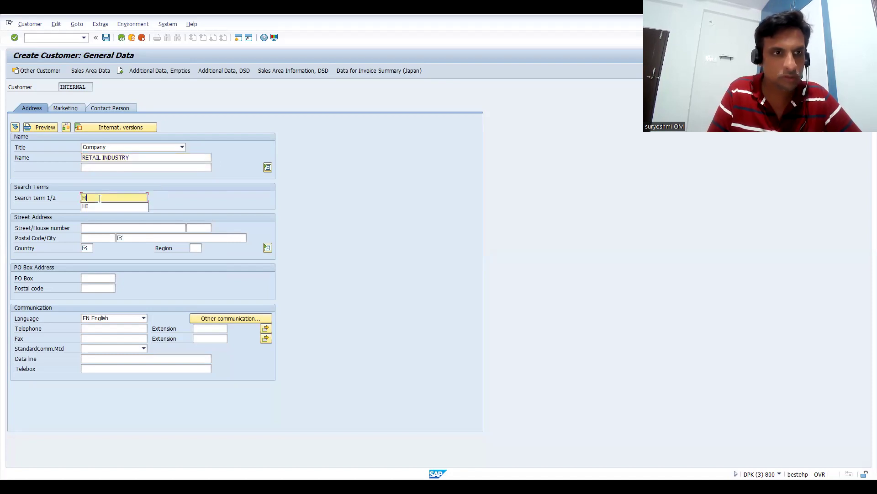
pyautogui.press('BackSpace')
pyautogui.write('CUS')
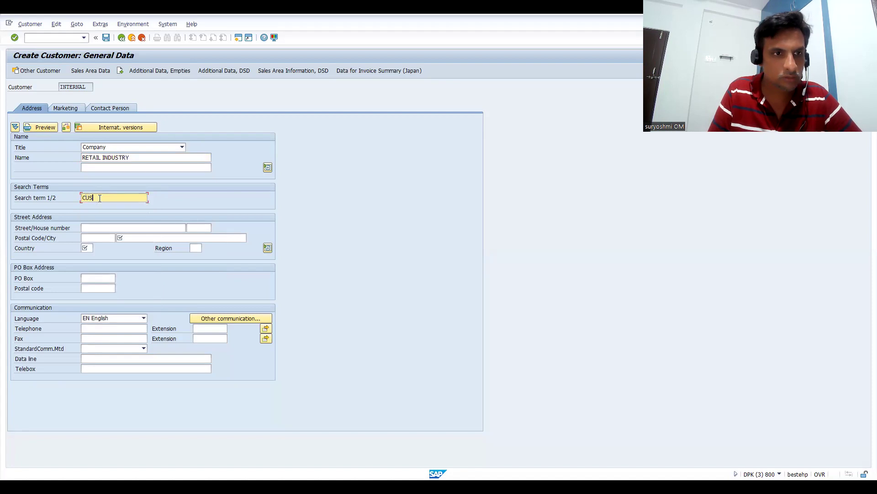
pyautogui.write('T')
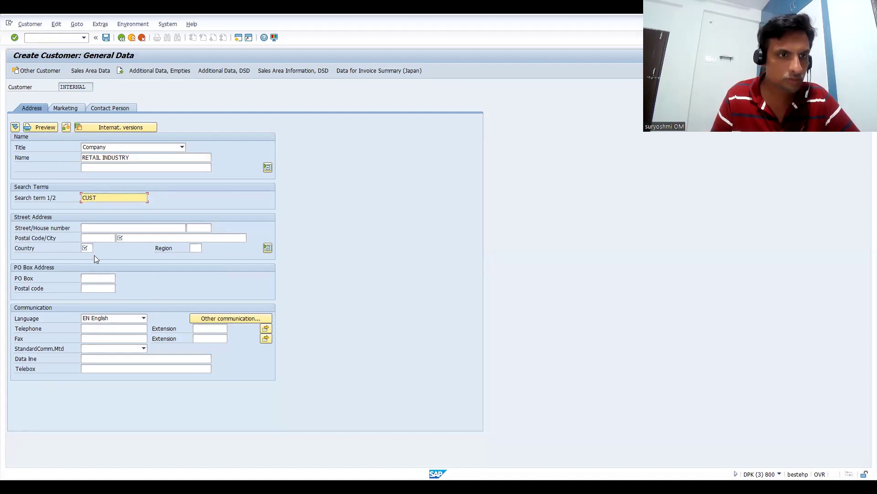
pyautogui.click(92, 236)
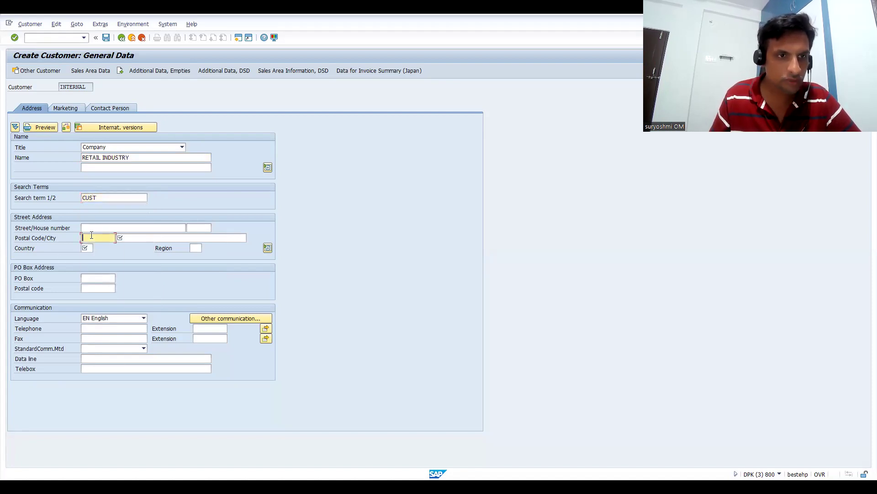
pyautogui.press('BackSpace')
pyautogui.press('Down')
pyautogui.press('Down')
pyautogui.press('Down')
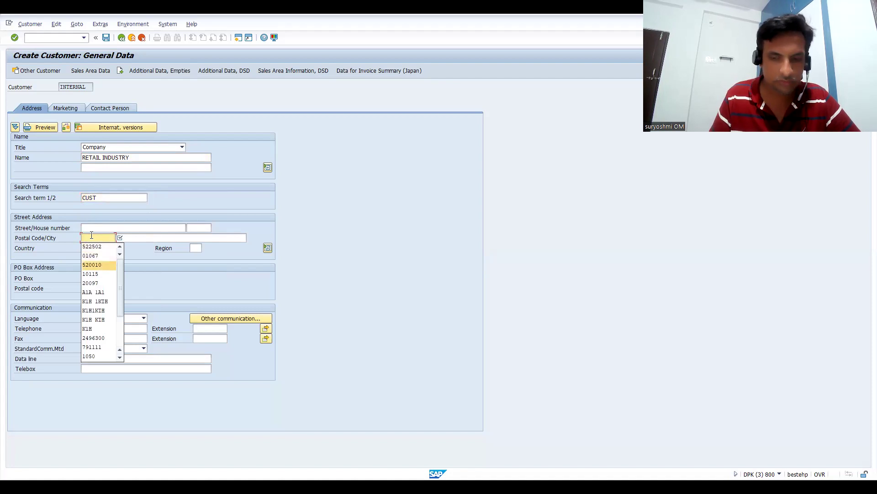
pyautogui.write('5')
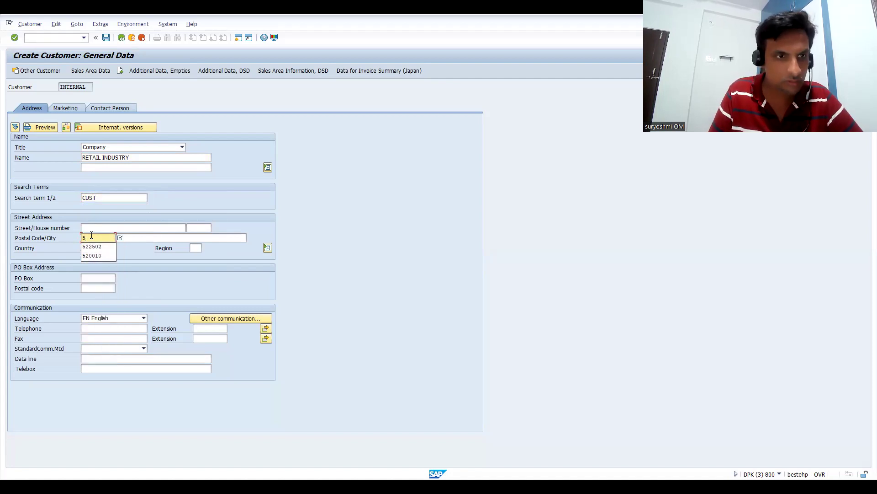
pyautogui.write('600')
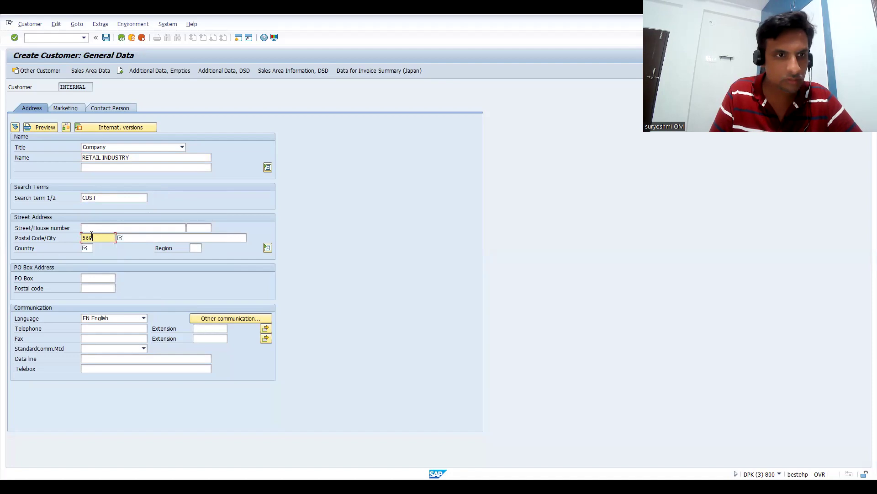
pyautogui.write('98')
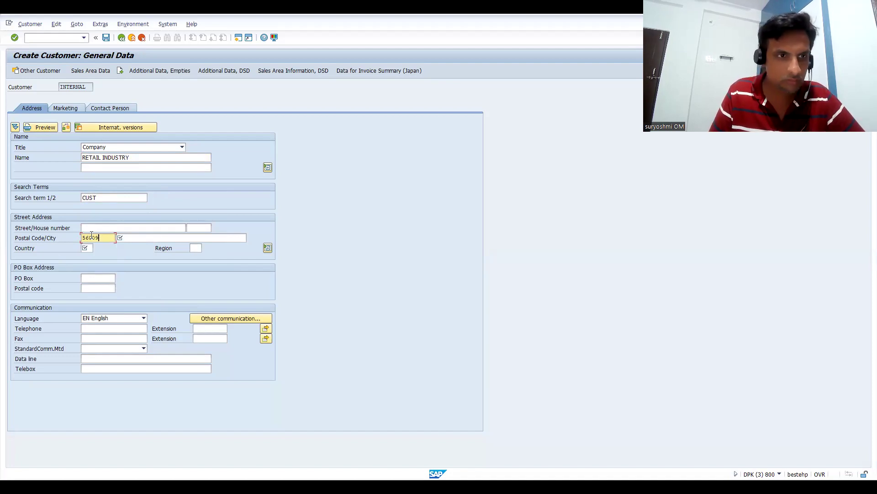
pyautogui.press('BackSpace')
pyautogui.press('BackSpace')
pyautogui.press('BackSpace')
pyautogui.press('BackSpace')
pyautogui.press('BackSpace')
pyautogui.press('BackSpace')
# Step: Complete the customer's street address with postal code 55555, city GERMANY, country DE and region 02 Hamburg
pyautogui.write('55555')
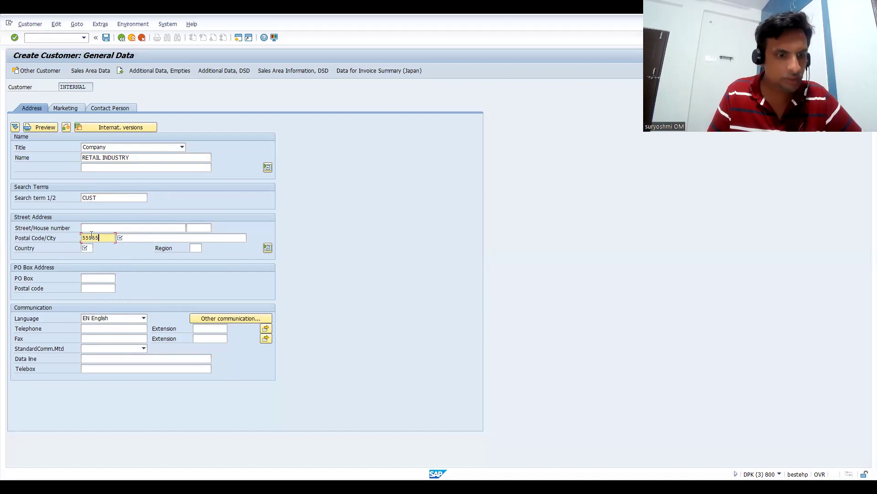
pyautogui.press('Tab')
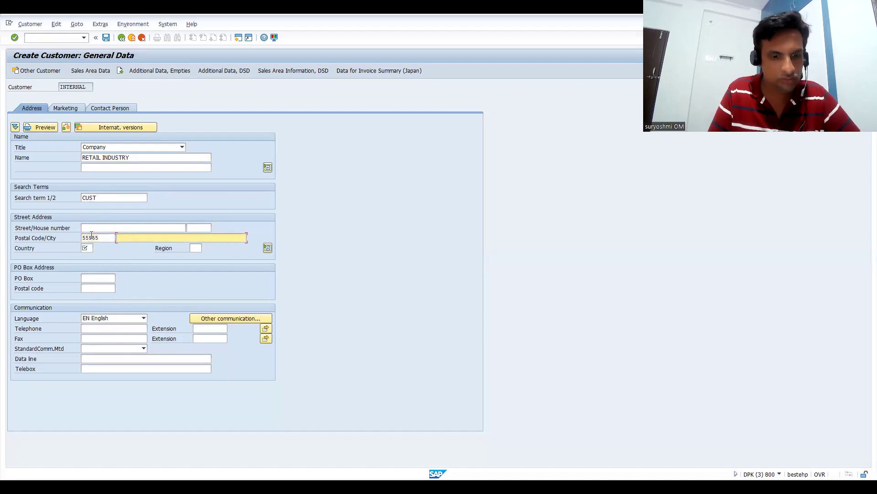
pyautogui.write('GERMANY')
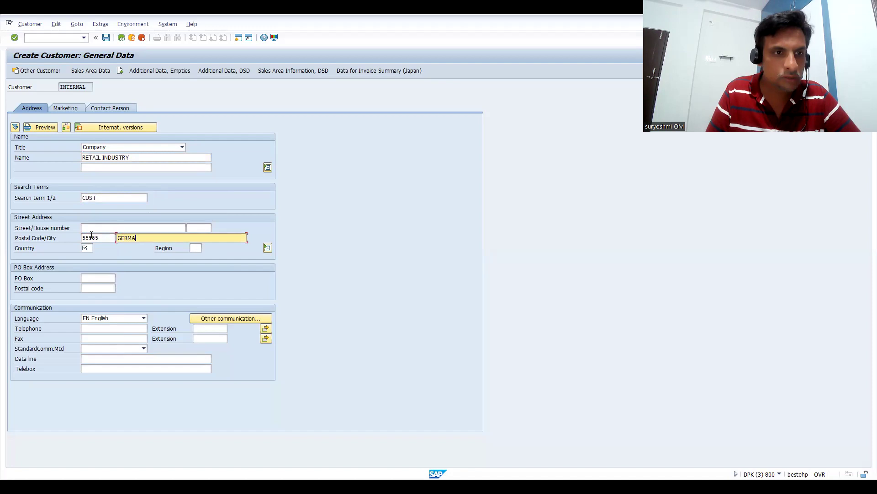
pyautogui.press('Tab')
pyautogui.write('DE')
pyautogui.press('Tab')
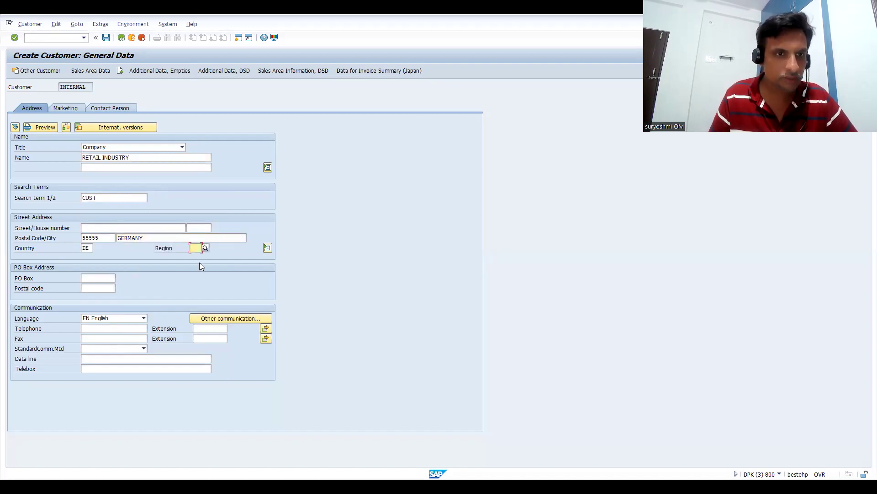
pyautogui.press('F4')
pyautogui.doubleClick(205, 219)
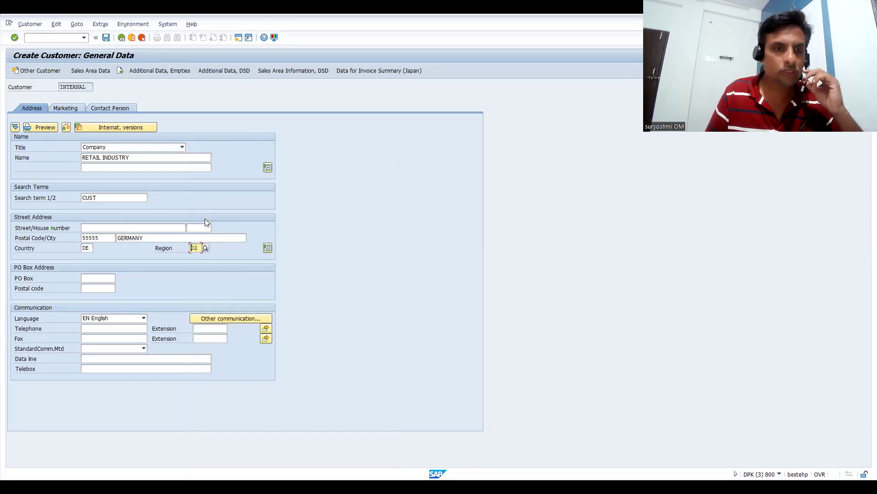
pyautogui.press('Return')
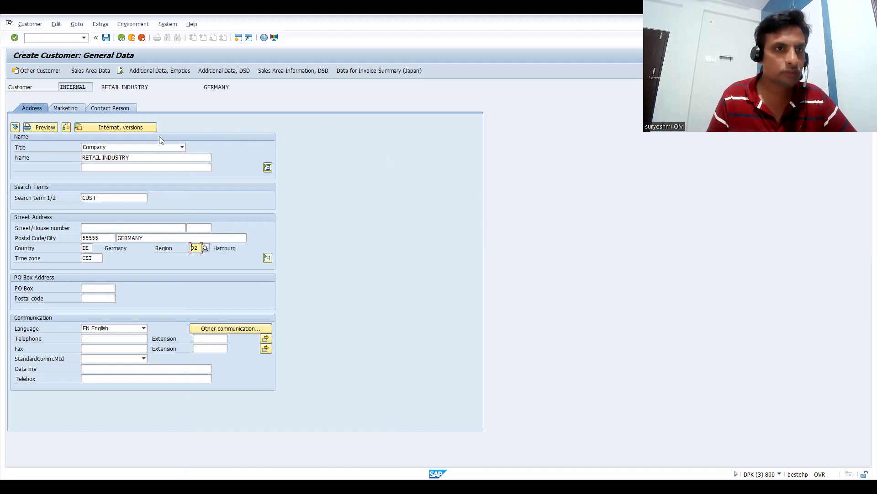
# Step: Activate Rebate and Price determination for billing documents in the customer's sales area data, and return to the general data
pyautogui.click(91, 71)
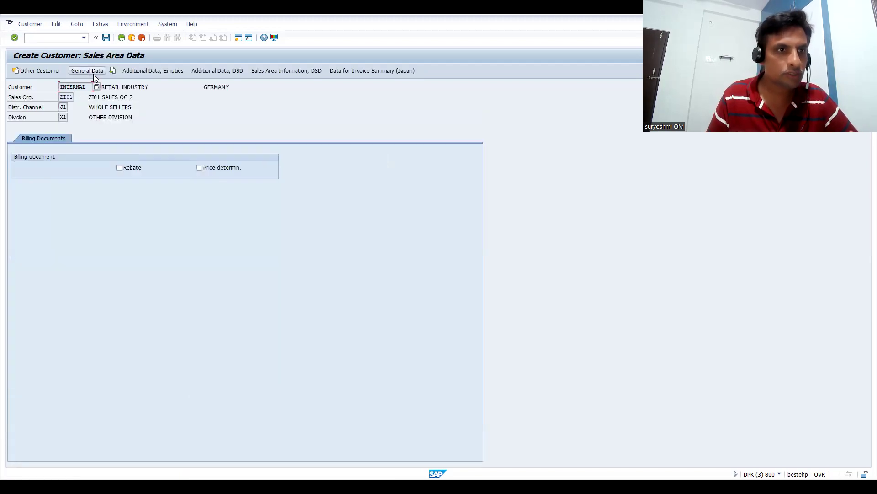
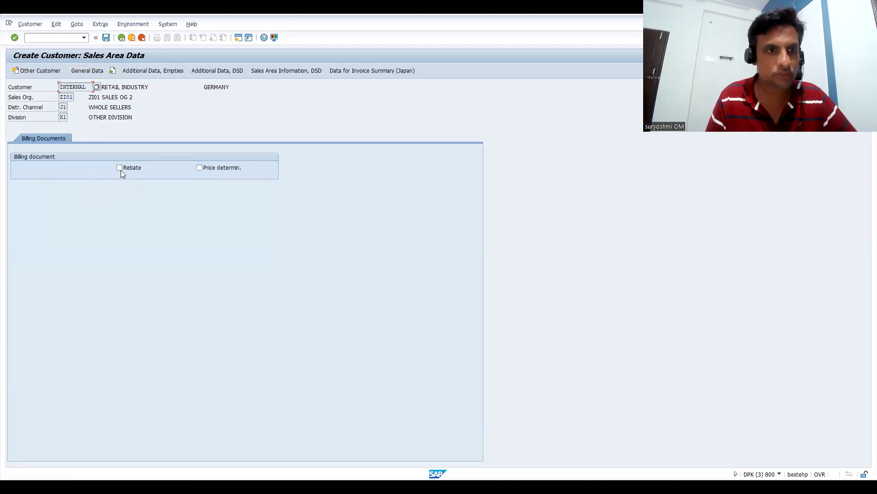
pyautogui.click(120, 168)
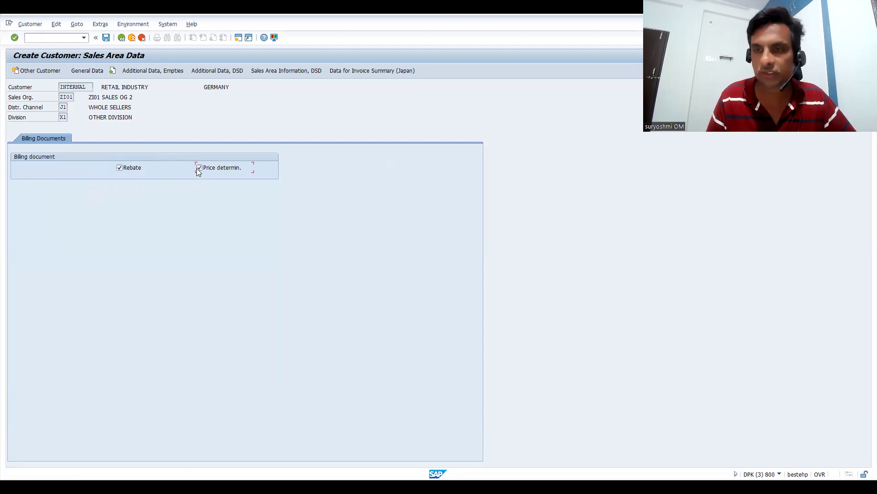
pyautogui.click(88, 71)
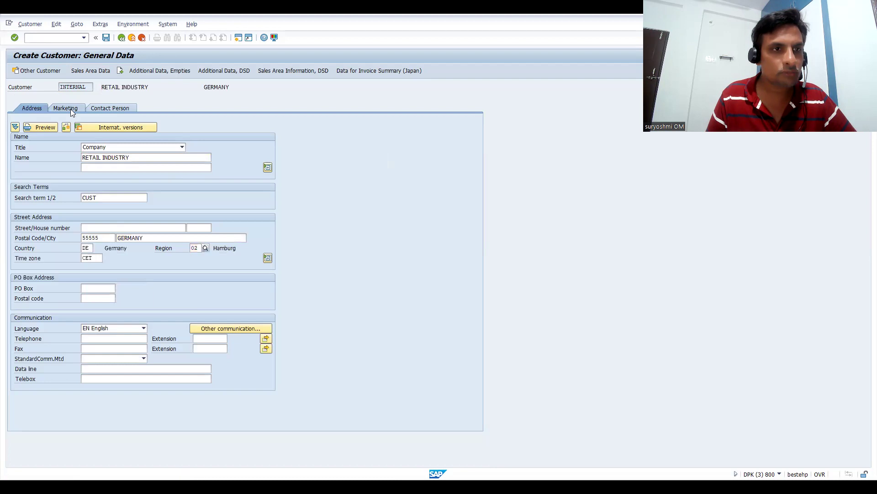
# Step: Review the customer's marketing and contact person data, read the field help for Hierarchy assignment, and return to the address data
pyautogui.click(71, 110)
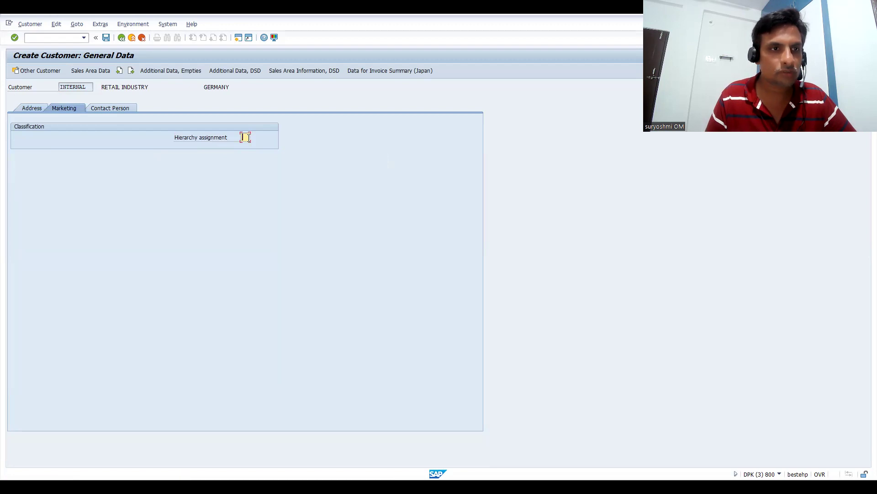
pyautogui.click(111, 109)
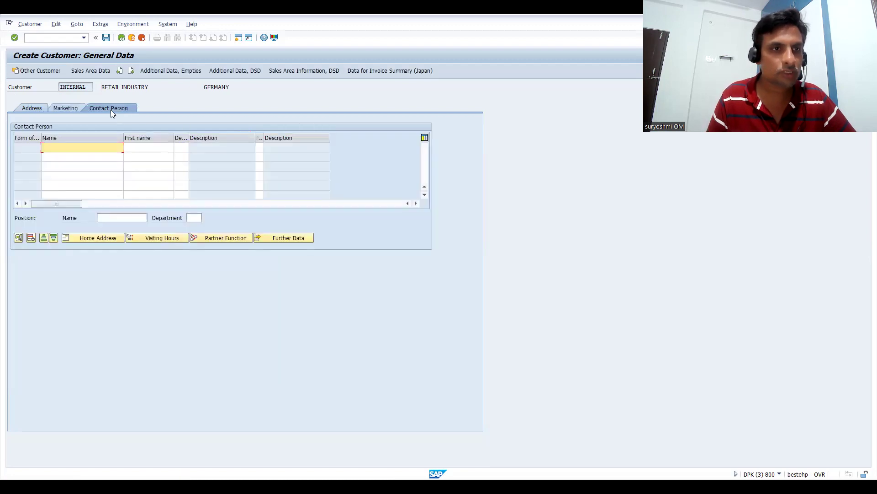
pyautogui.click(56, 108)
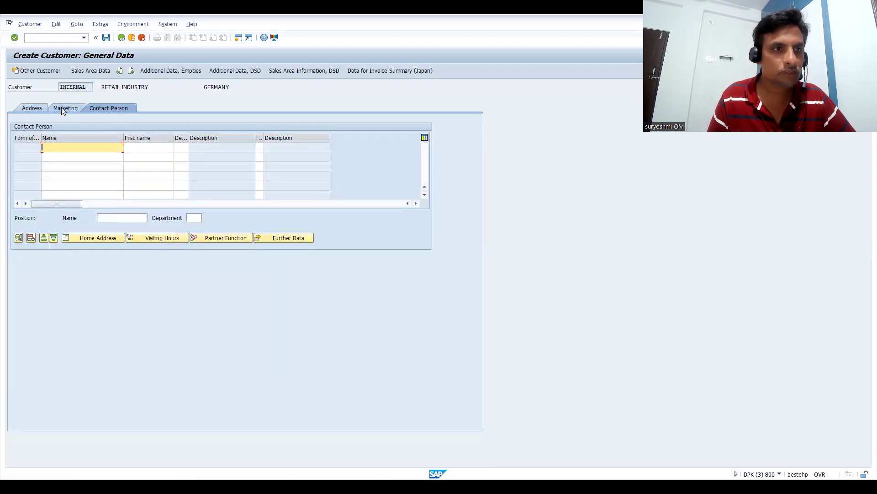
pyautogui.click(32, 108)
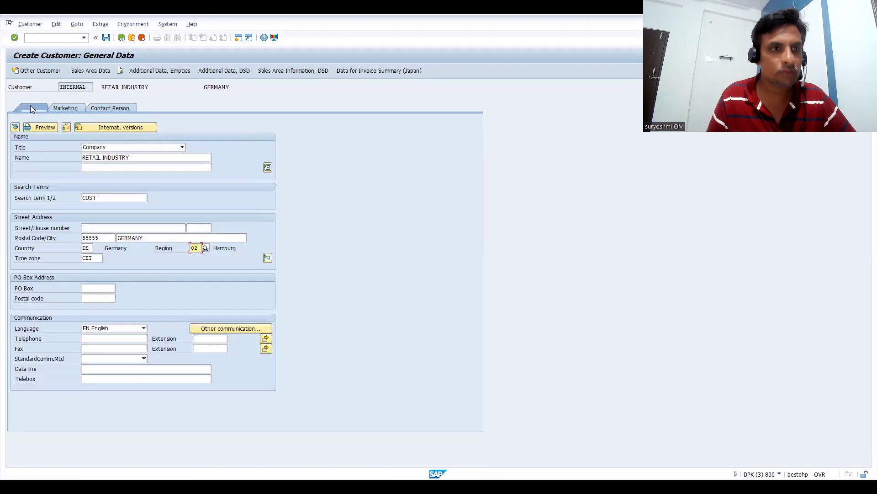
pyautogui.click(108, 110)
pyautogui.click(70, 109)
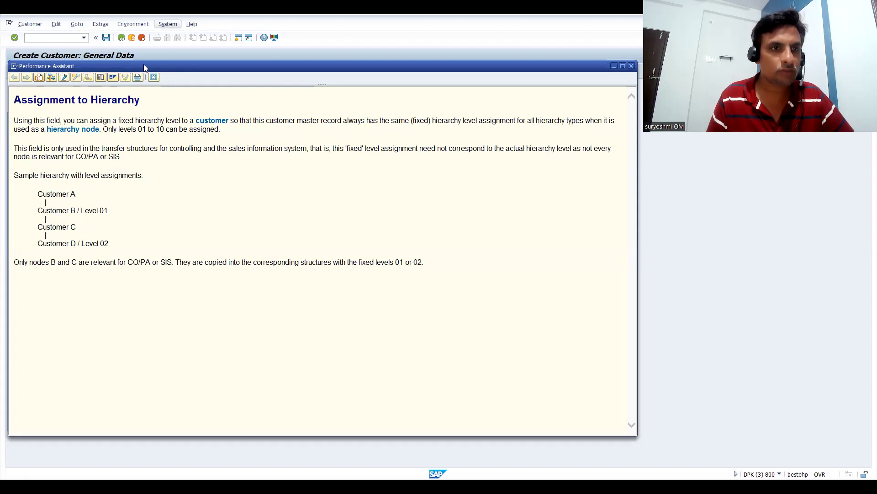
pyautogui.click(631, 66)
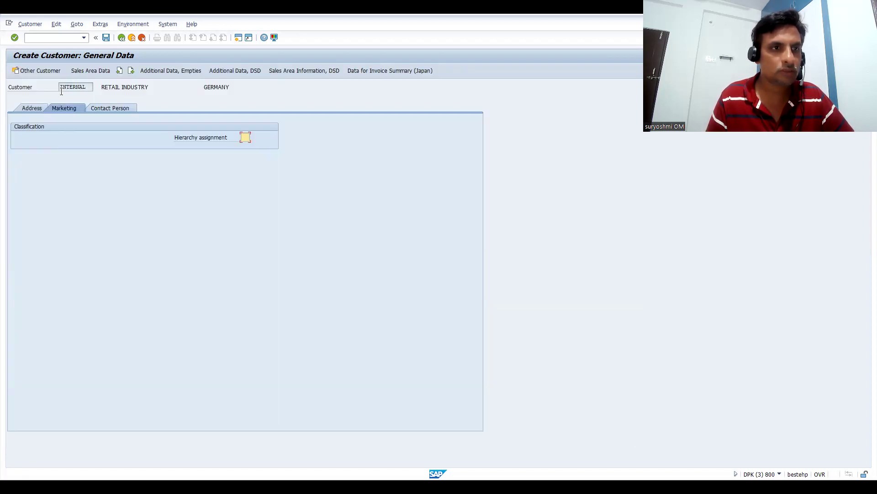
pyautogui.click(39, 108)
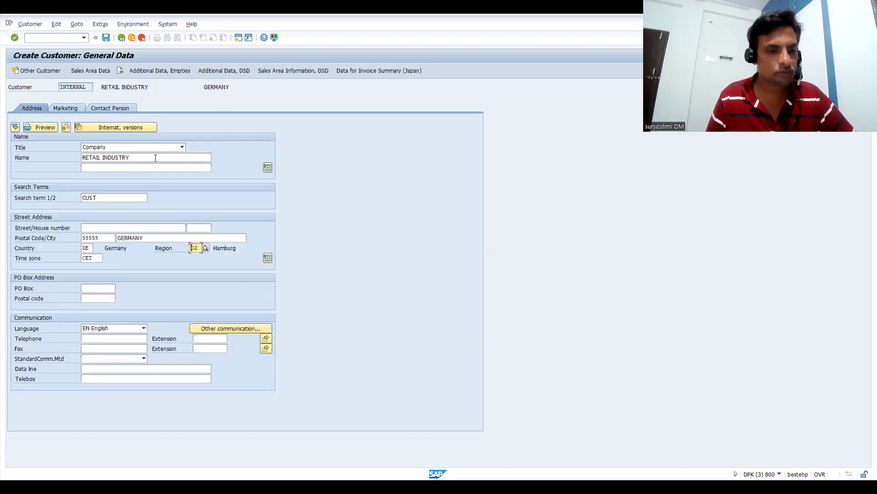
# Step: Save the RETAIL INDUSTRY hierarchy node customer and open the saved record for display
pyautogui.press('Return')
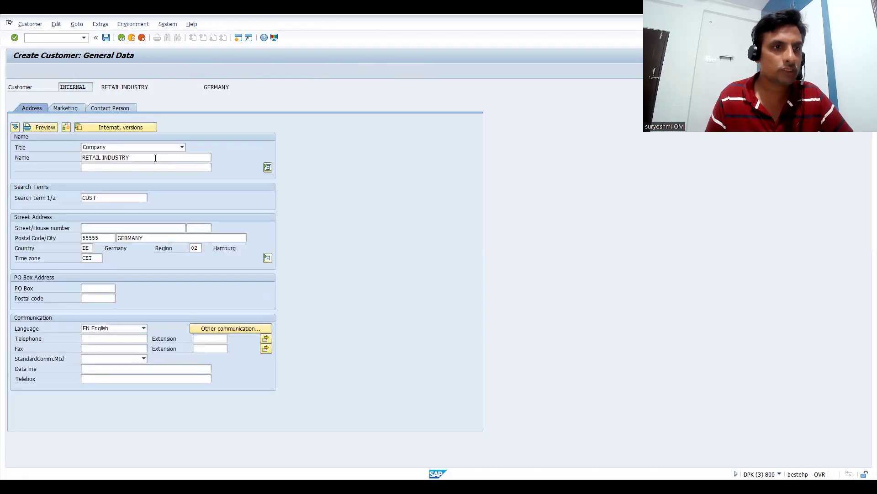
pyautogui.hotkey('ctrl', 's')
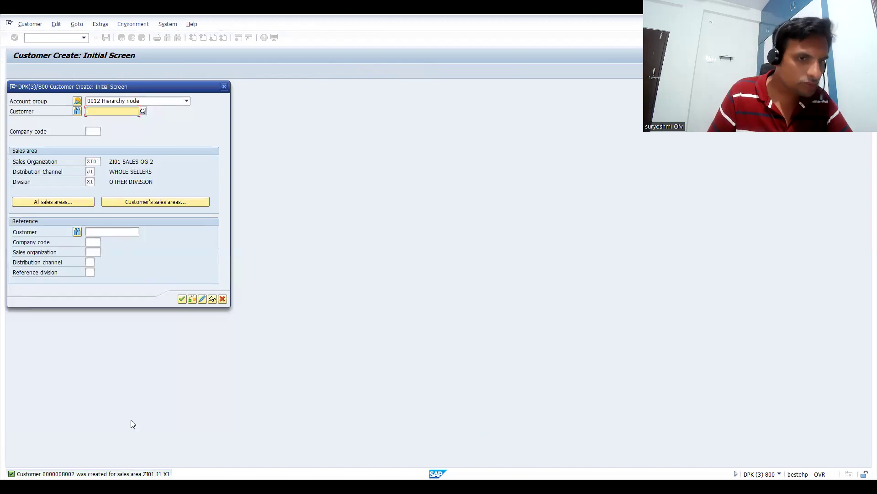
pyautogui.click(209, 299)
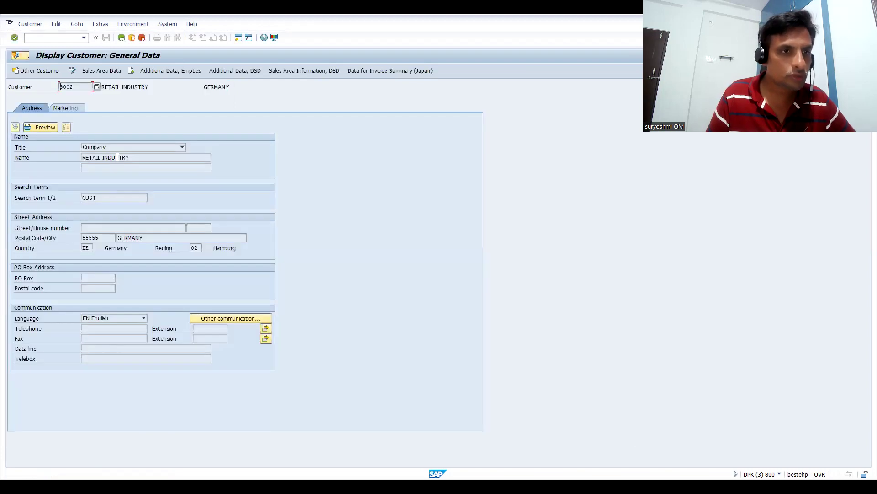
# Step: Note the new customer's number and the name RETAIL INDUSTRY in an Excel sheet, and return to the SAP customer display
pyautogui.moveTo(78, 86); pyautogui.dragTo(4, 75)
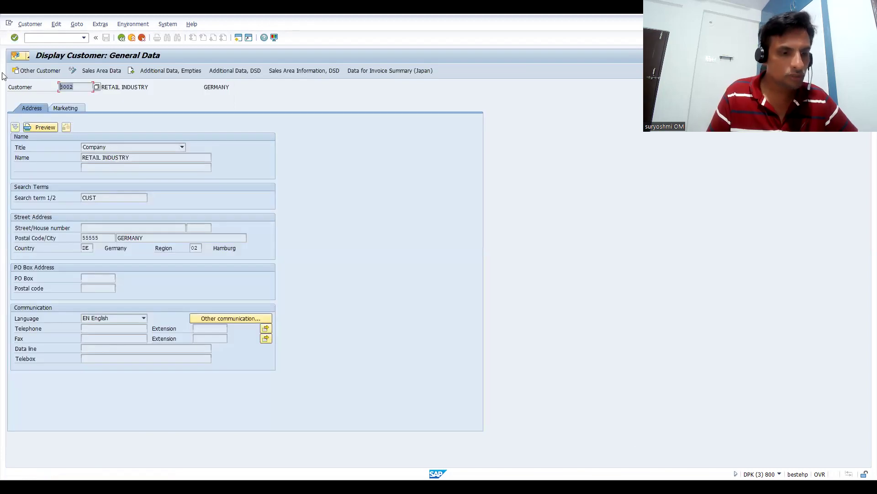
pyautogui.click(55, 38)
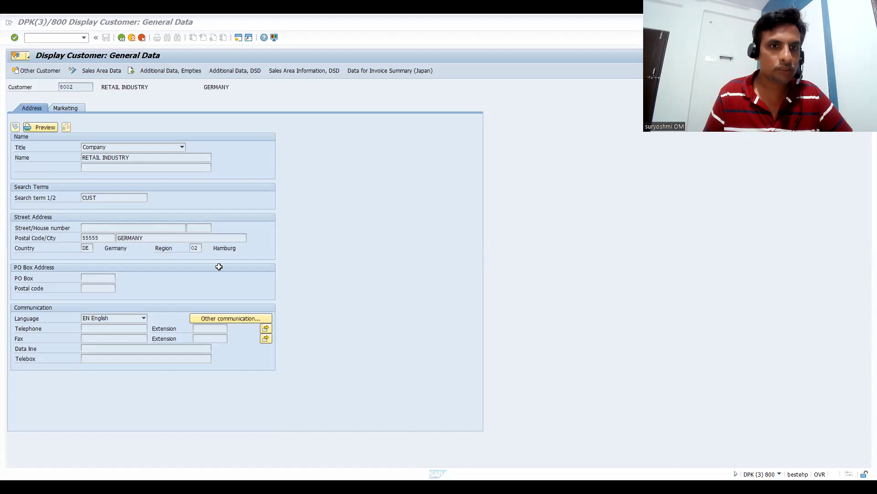
pyautogui.hotkey('alt', 'Tab')
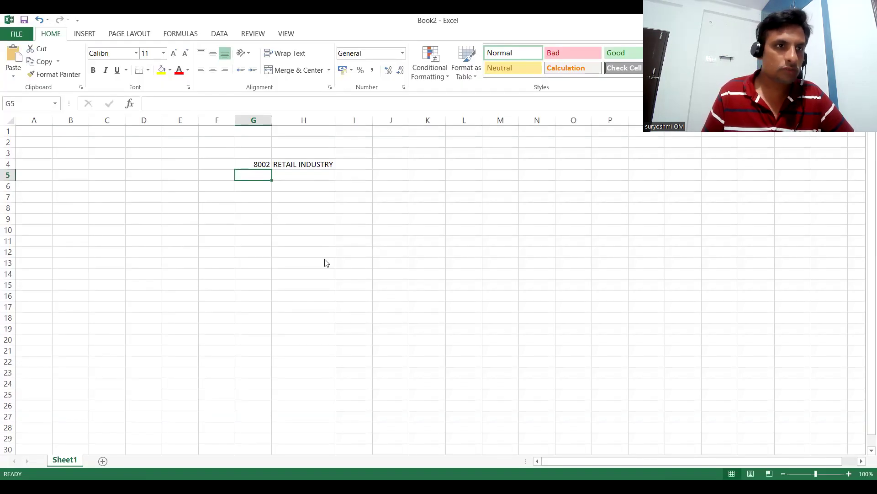
pyautogui.hotkey('alt', 'Tab')
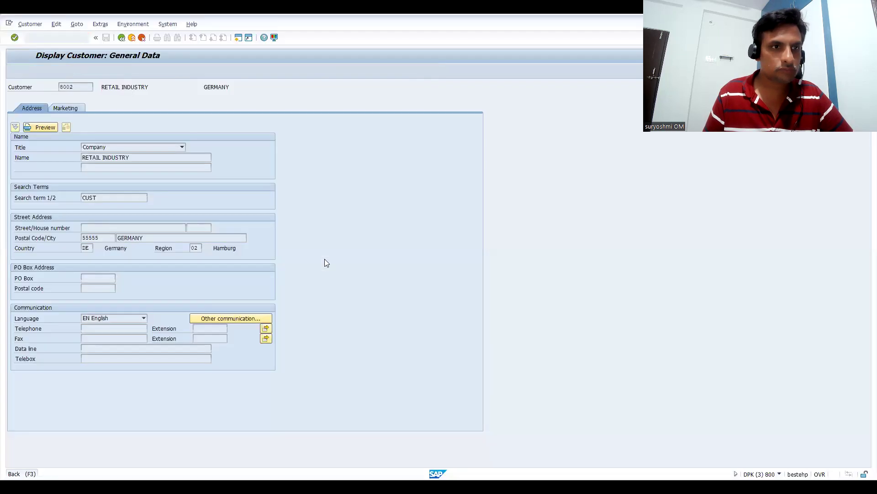
# Step: Start another customer with account group 0012 Hierarchy node and an empty customer number, and switch to the slide presentation's customer hierarchy structure
pyautogui.press('F3')
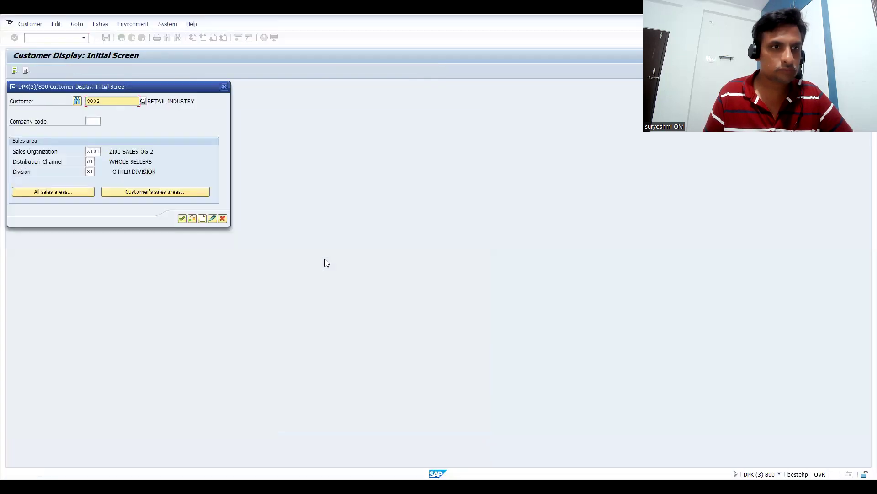
pyautogui.click(202, 219)
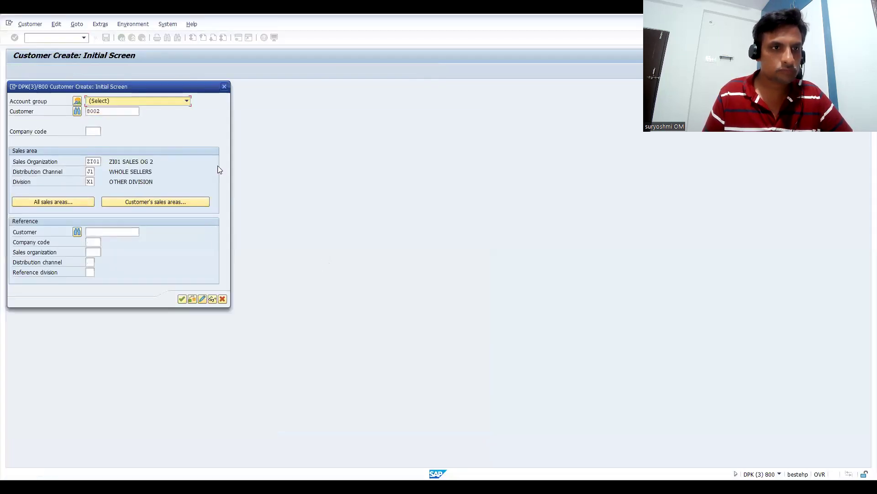
pyautogui.write('0012 Hierarchy node')
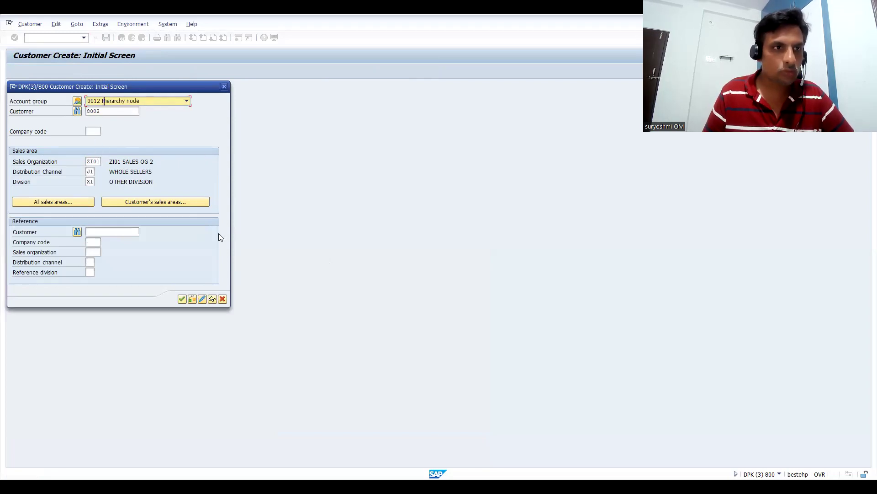
pyautogui.click(108, 112)
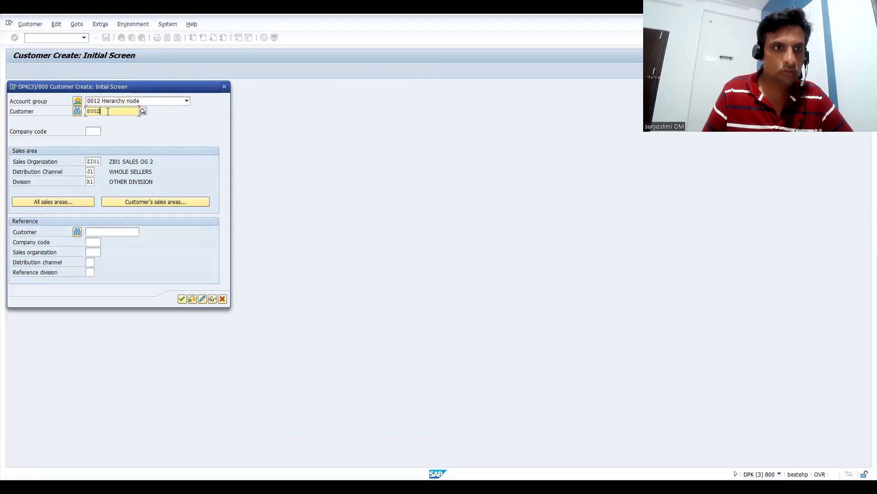
pyautogui.press('Return')
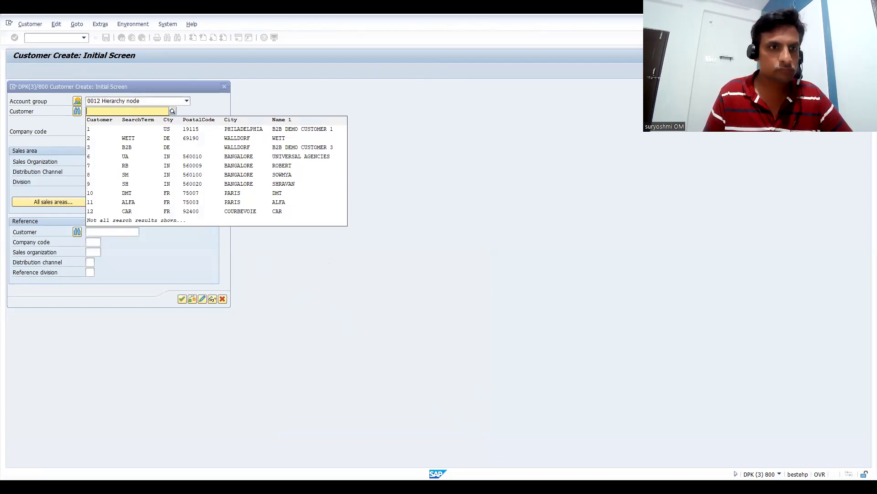
pyautogui.hotkey('alt', 'Tab')
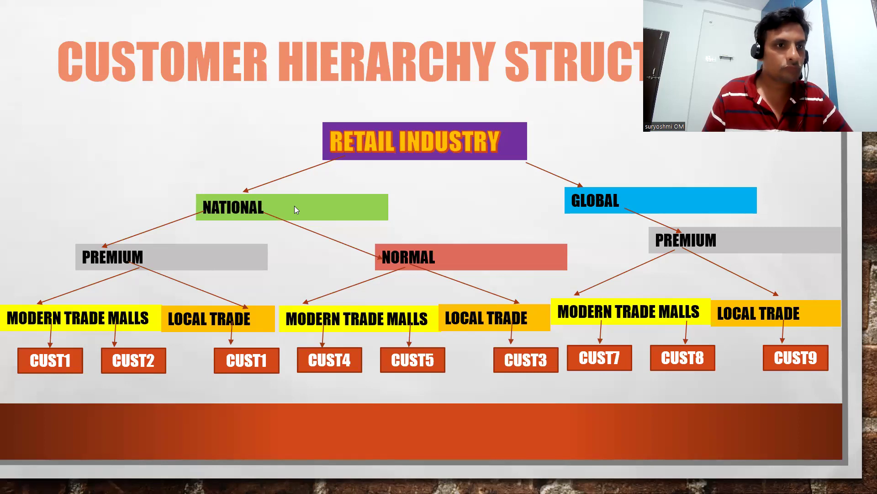
# Step: Switch from the hierarchy structure slide back to the SAP customer creation screen
pyautogui.hotkey('alt', 'Tab')
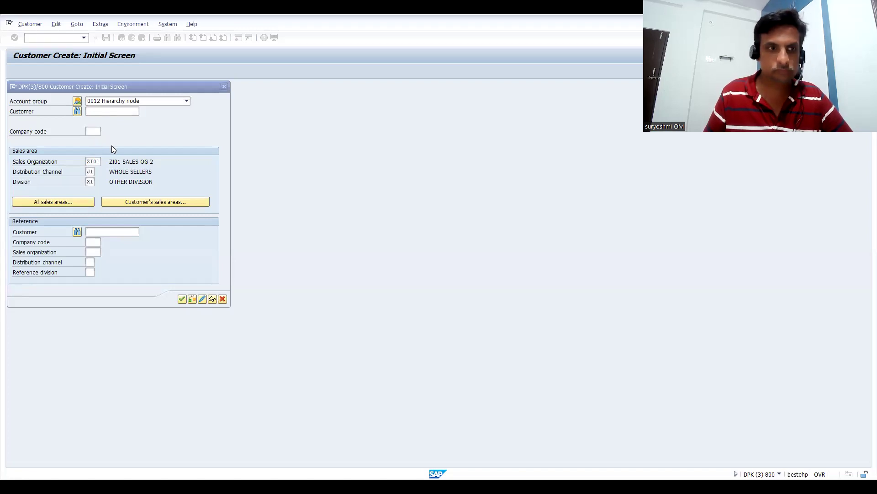
pyautogui.write('8002')
pyautogui.press('Return')
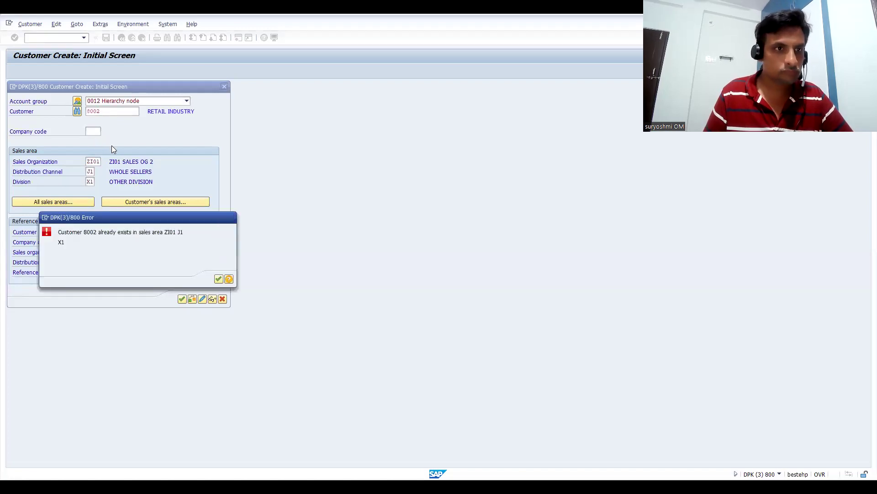
pyautogui.press('Return')
pyautogui.press('BackSpace')
pyautogui.press('BackSpace')
pyautogui.press('BackSpace')
pyautogui.press('BackSpace')
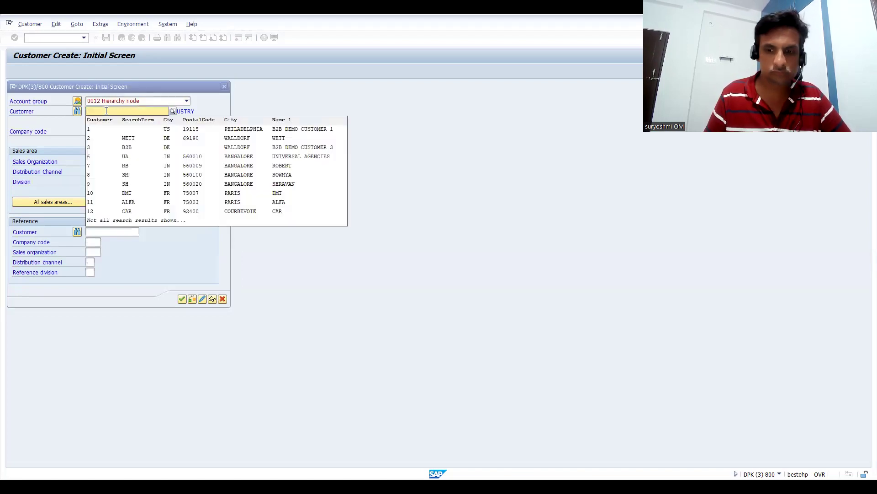
pyautogui.press('Escape')
pyautogui.click(106, 110)
pyautogui.press('Down')
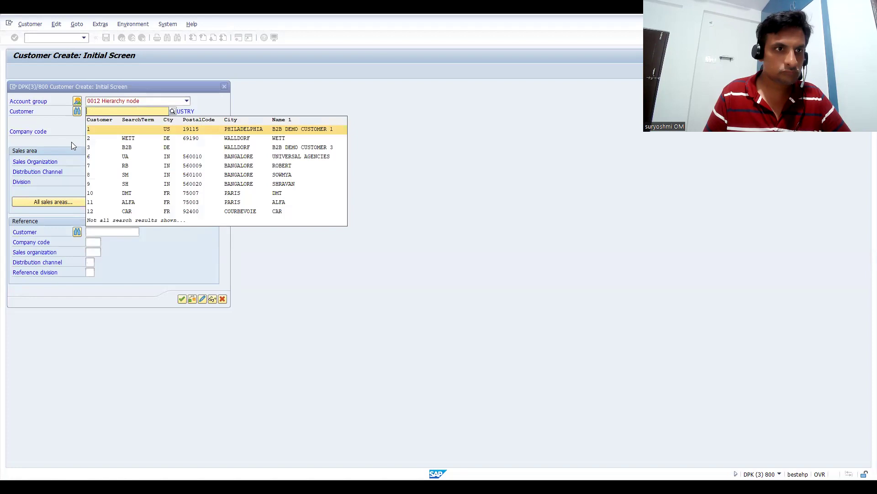
pyautogui.press('Escape')
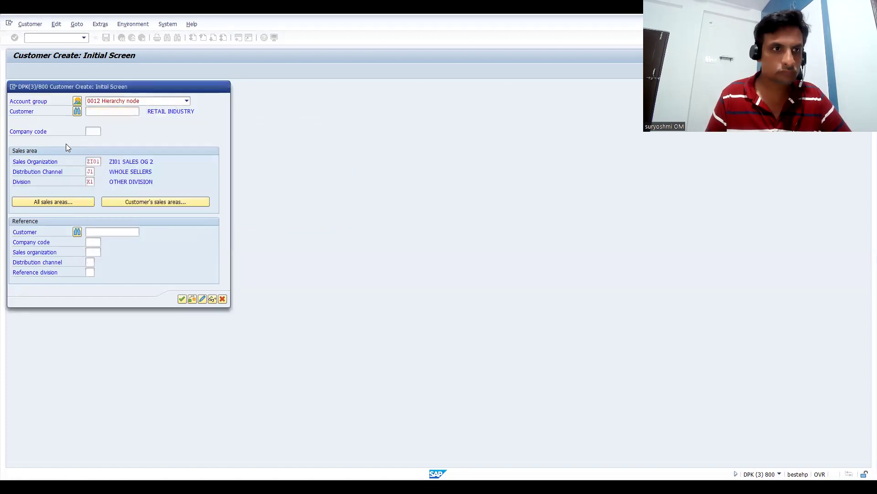
# Step: Start the hierarchy node's general data without a customer number and enter the name NATIONAL
pyautogui.press('Return')
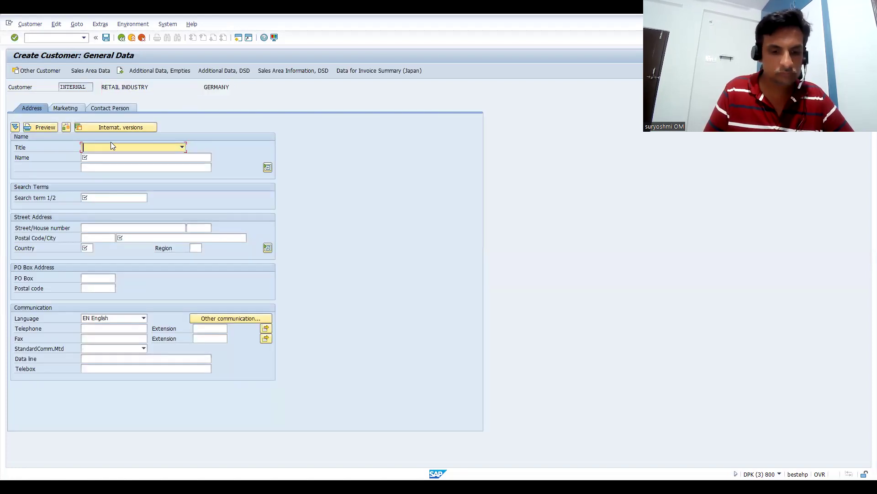
pyautogui.press('Tab')
pyautogui.write('NATI')
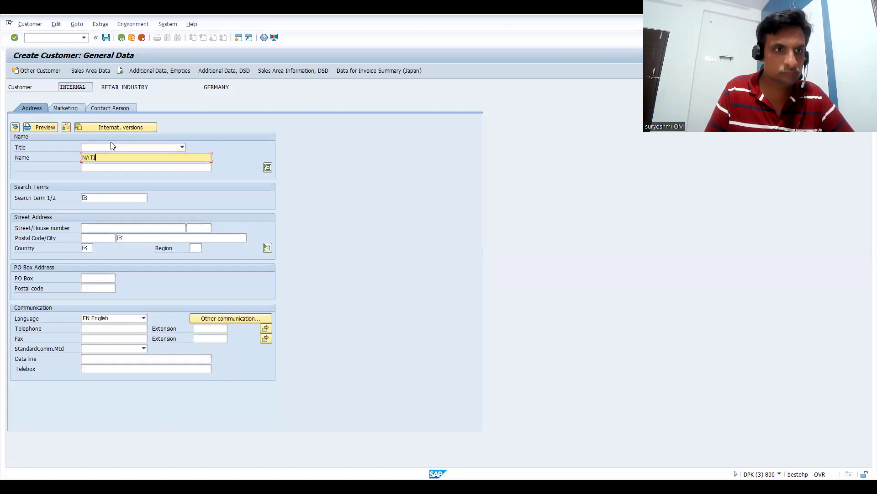
pyautogui.write('ONAL')
pyautogui.press('Tab')
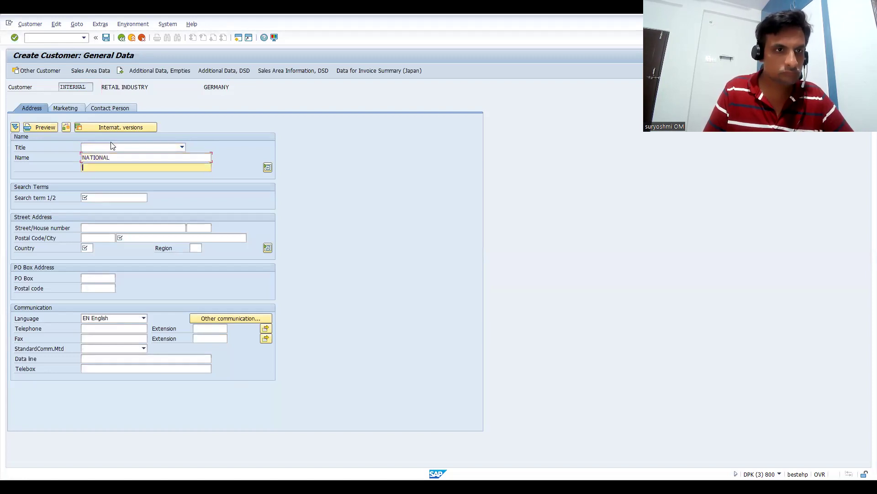
pyautogui.press('Tab')
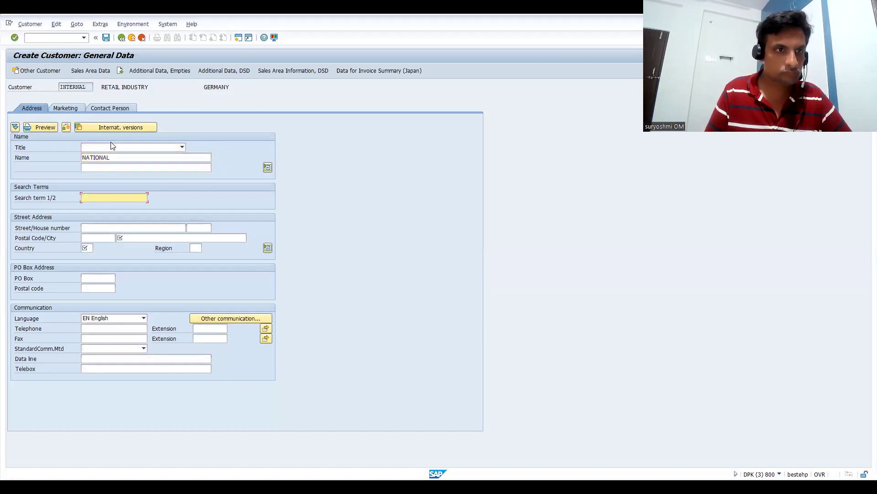
pyautogui.click(120, 159)
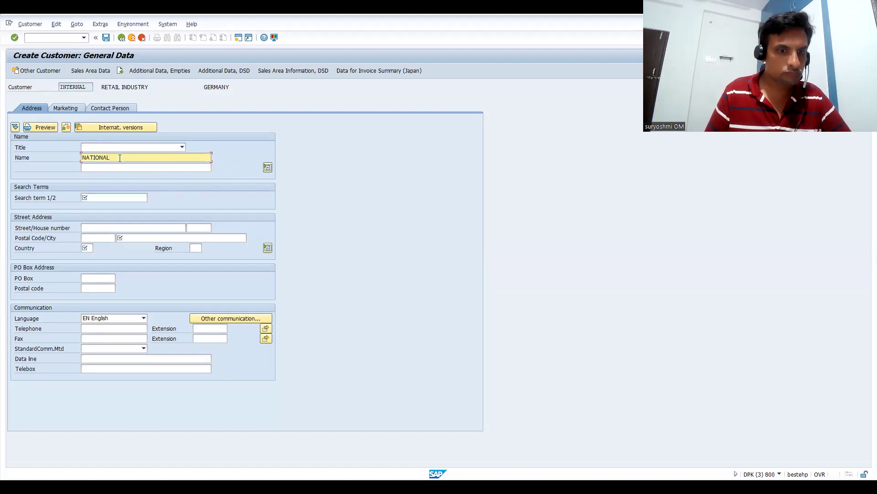
# Step: Complete NATIONAL's address data with search term CUST, postal code 55555, city GERMANY, country DE and region 02
pyautogui.click(97, 198)
pyautogui.write('CUST')
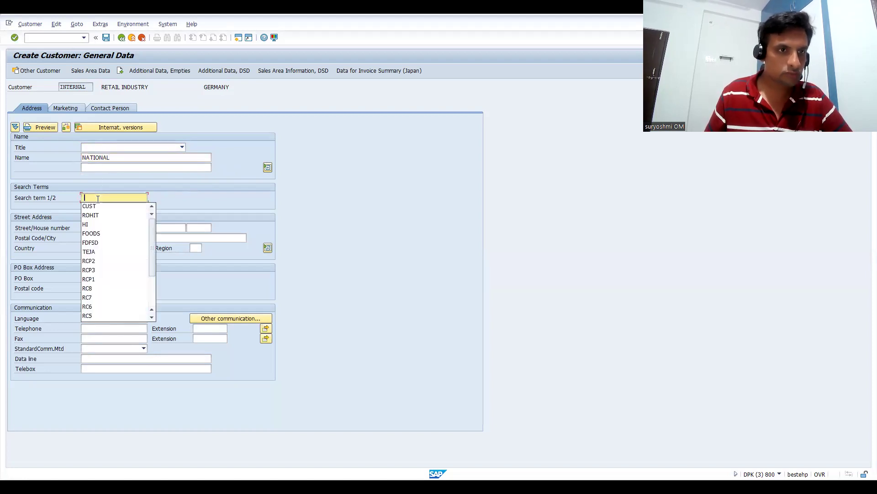
pyautogui.press('Tab')
pyautogui.press('Tab')
pyautogui.write('55555')
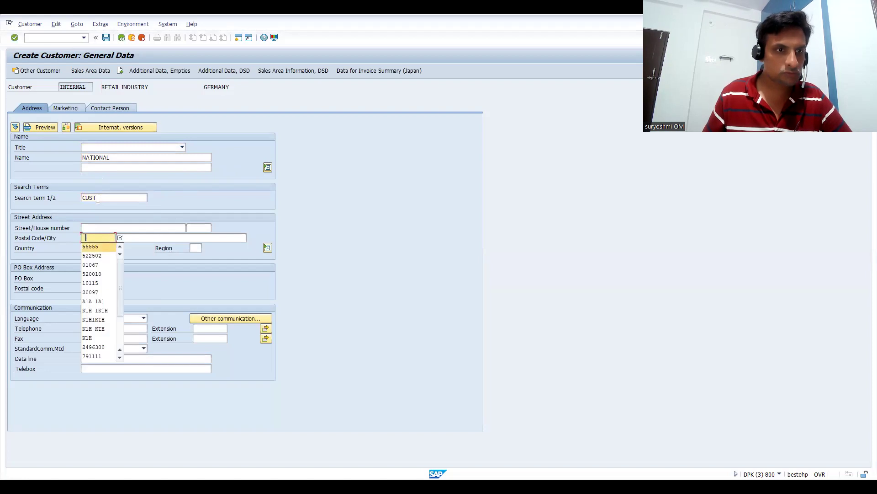
pyautogui.press('Tab')
pyautogui.write('GERMANY')
pyautogui.press('Tab')
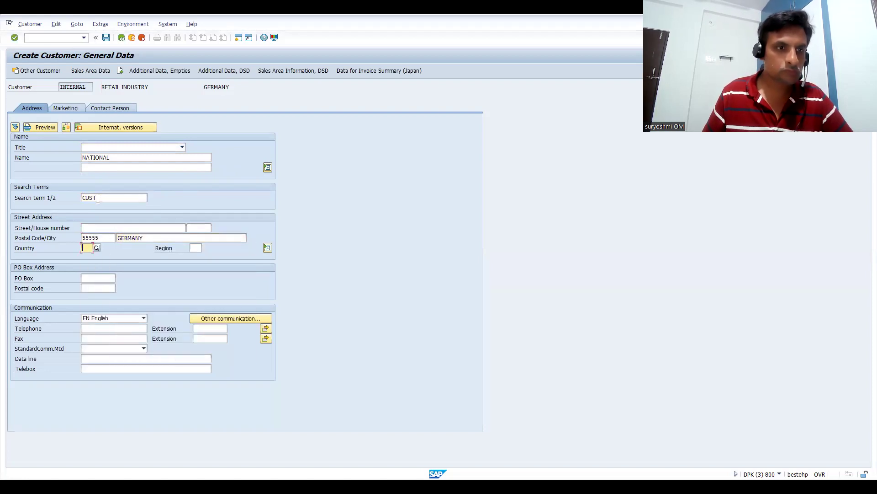
pyautogui.write('DE')
pyautogui.press('Tab')
pyautogui.write('02')
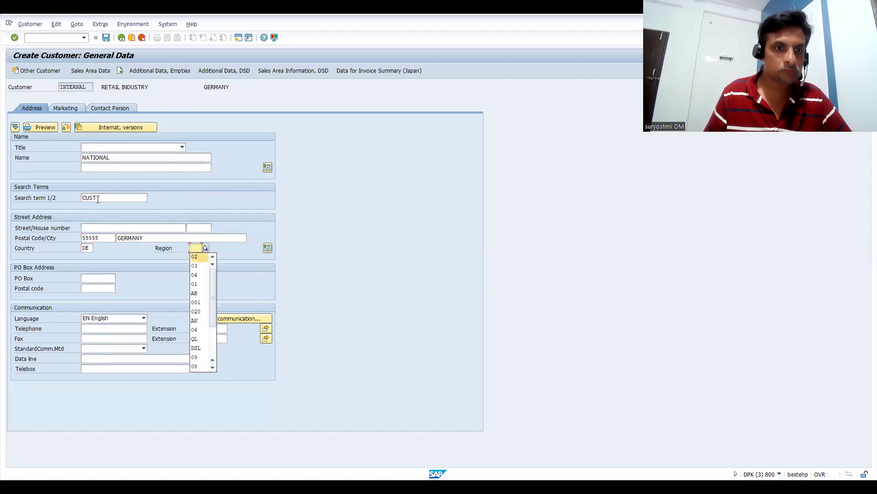
pyautogui.press('Return')
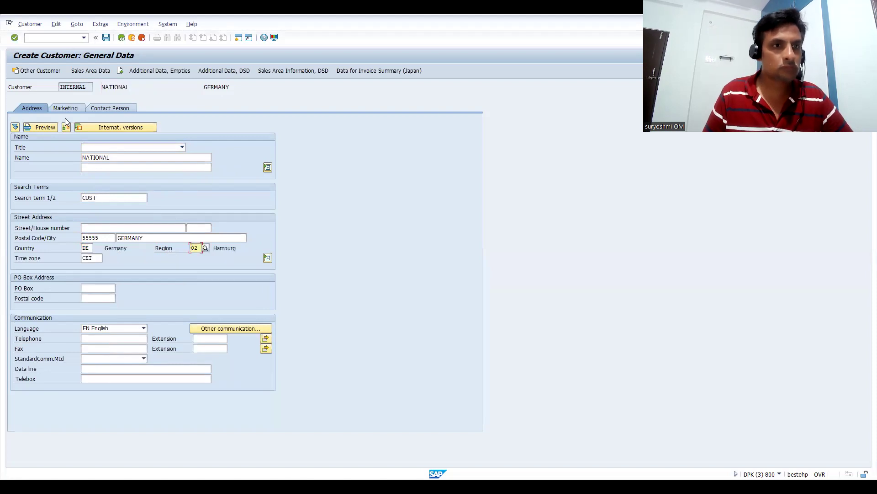
# Step: Enable Rebate and Price determin. in NATIONAL's sales area data and save the customer
pyautogui.click(90, 71)
pyautogui.click(121, 168)
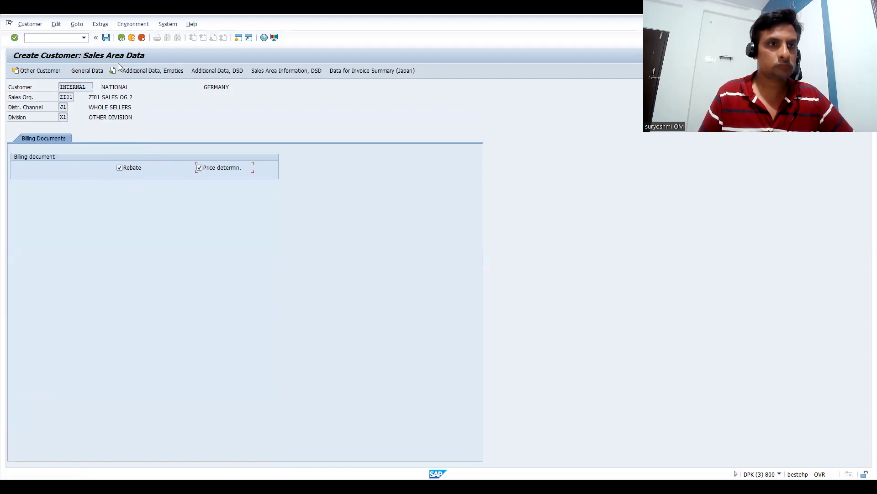
pyautogui.click(106, 38)
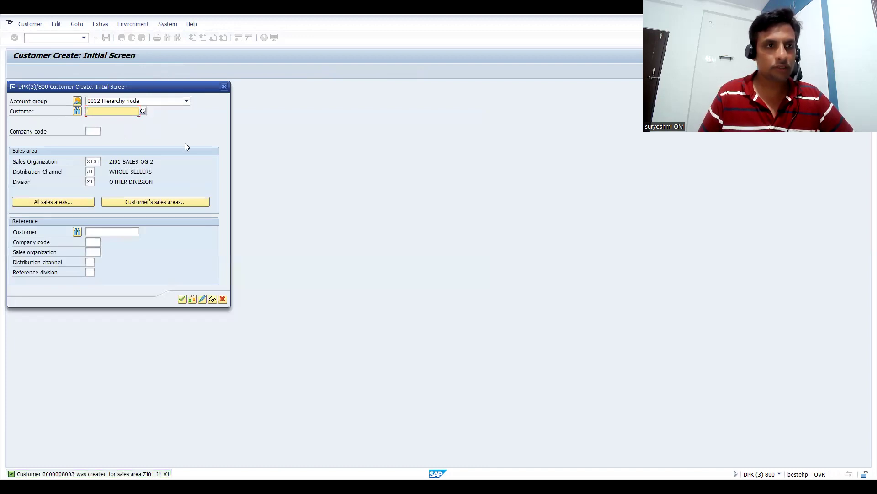
# Step: Start another hierarchy node customer without a customer number and name it PREMIUM
pyautogui.press('Return')
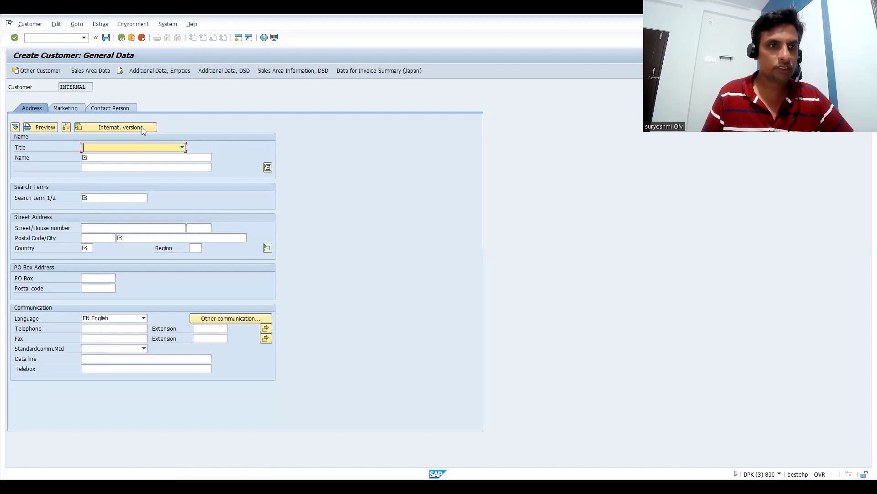
pyautogui.press('Tab')
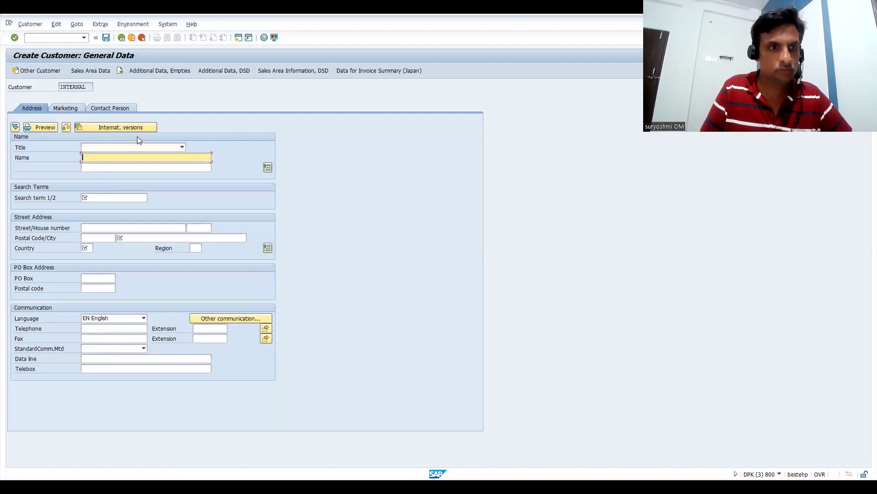
pyautogui.write('PREM')
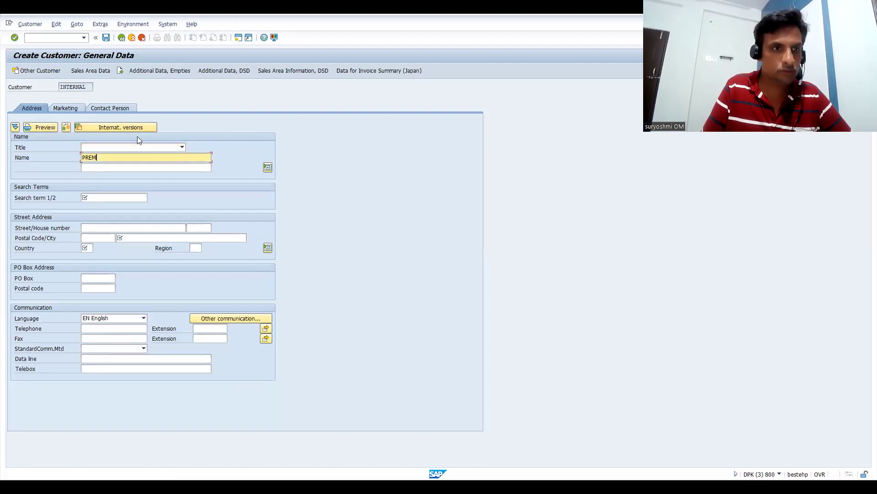
pyautogui.write('IUM')
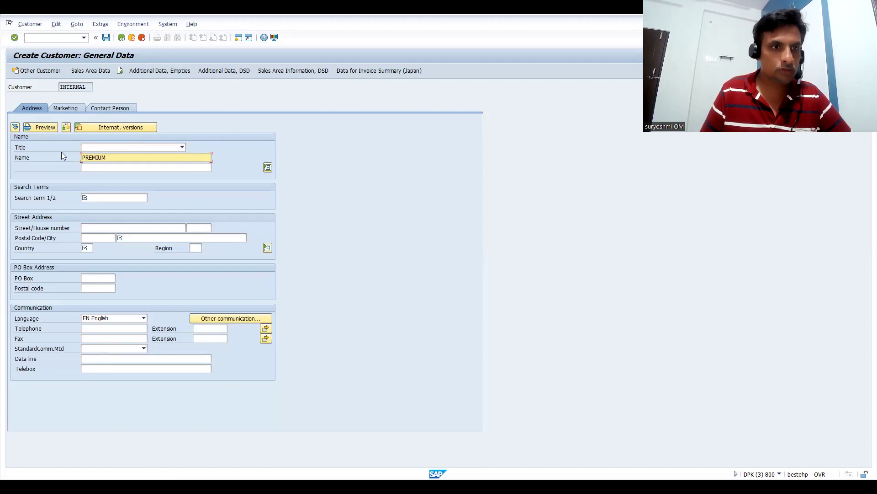
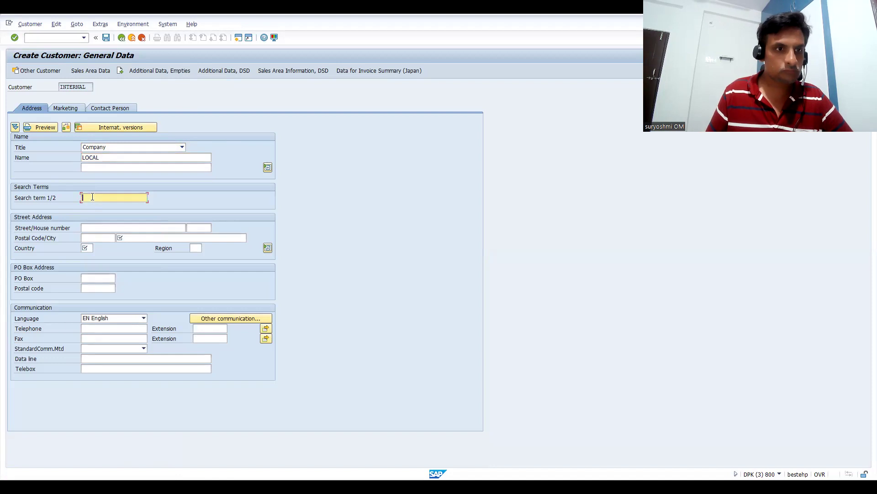
# Step: Complete the LOCAL customer's address data with search term CUST, postal code 55555, city GERMANY, country DE and region 02
pyautogui.press('Tab')
pyautogui.press('Tab')
pyautogui.press('Tab')
pyautogui.write('55555')
pyautogui.press('Tab')
pyautogui.write('GERMANY')
pyautogui.press('Tab')
pyautogui.write('DE')
pyautogui.press('Tab')
pyautogui.write('02')
pyautogui.press('Return')
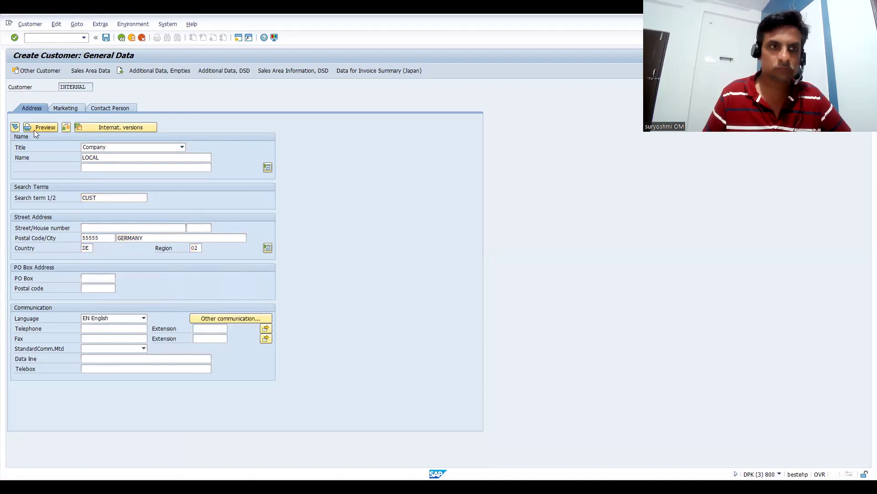
# Step: Enable Rebate and Price determin. in LOCAL's sales area data and save the customer
pyautogui.click(92, 72)
pyautogui.click(119, 168)
pyautogui.click(197, 169)
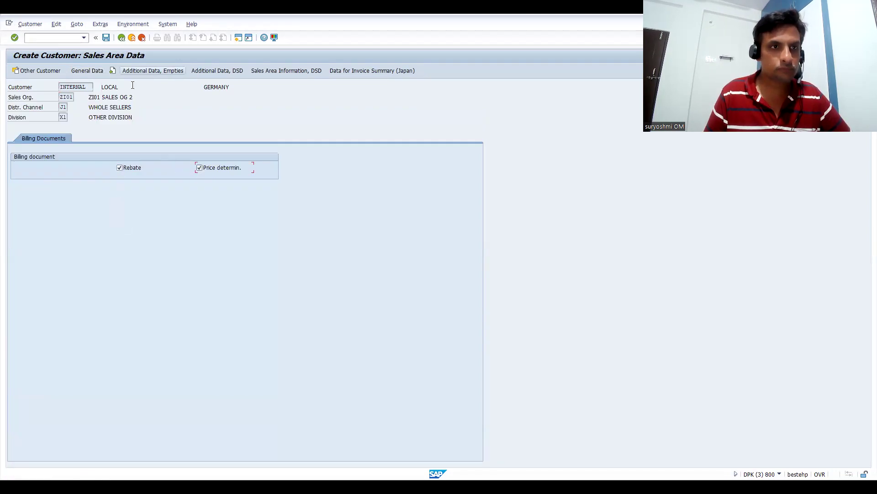
pyautogui.click(106, 38)
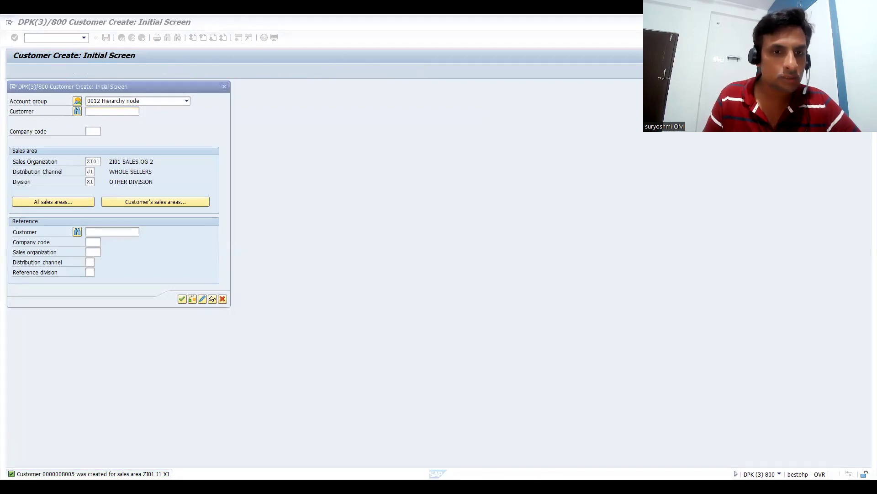
# Step: Check the hierarchy structure slide, return to SAP and name the next hierarchy node customer MODERN TRADE
pyautogui.hotkey('alt', 'Tab')
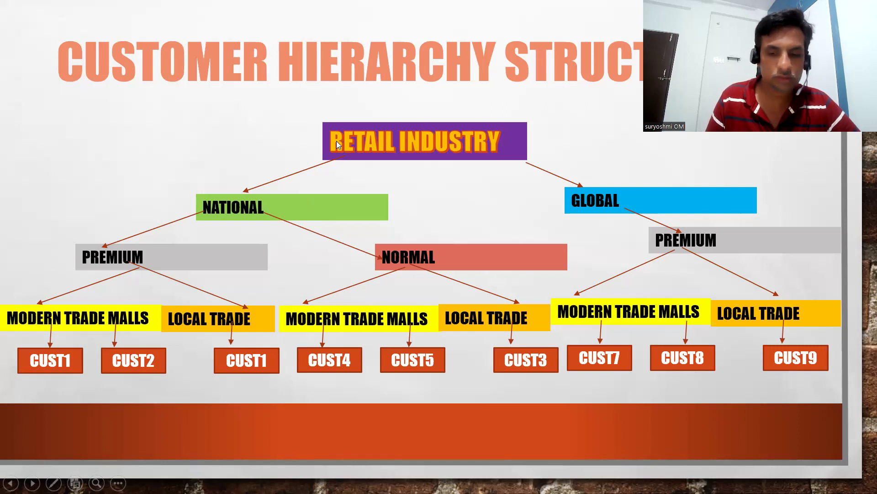
pyautogui.hotkey('alt', 'Tab')
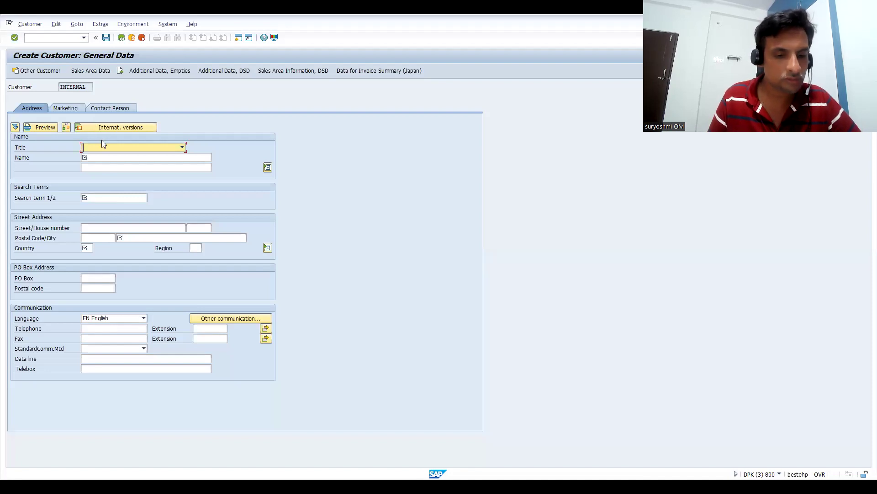
pyautogui.press('Tab')
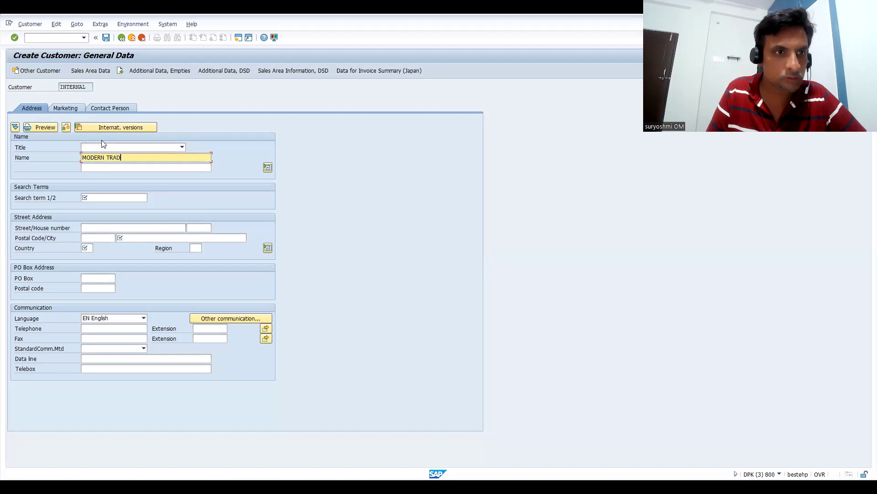
pyautogui.press('Tab')
pyautogui.press('Tab')
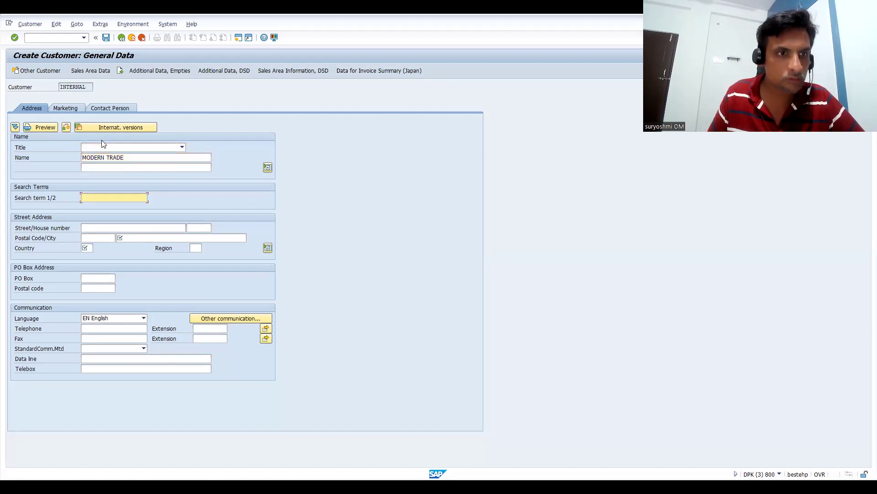
# Step: Complete MODERN TRADE's address data with search term CUST, postal code 55555, city GERMANY, country DE and region 02
pyautogui.press('Return')
pyautogui.press('Tab')
pyautogui.press('Tab')
pyautogui.press('Tab')
pyautogui.press('Return')
pyautogui.press('Tab')
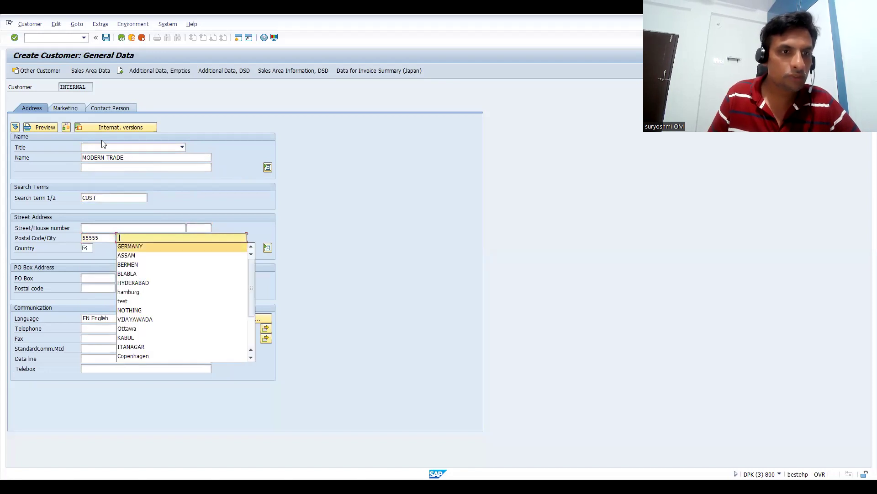
pyautogui.press('Return')
pyautogui.press('Tab')
pyautogui.press('Return')
pyautogui.press('Return')
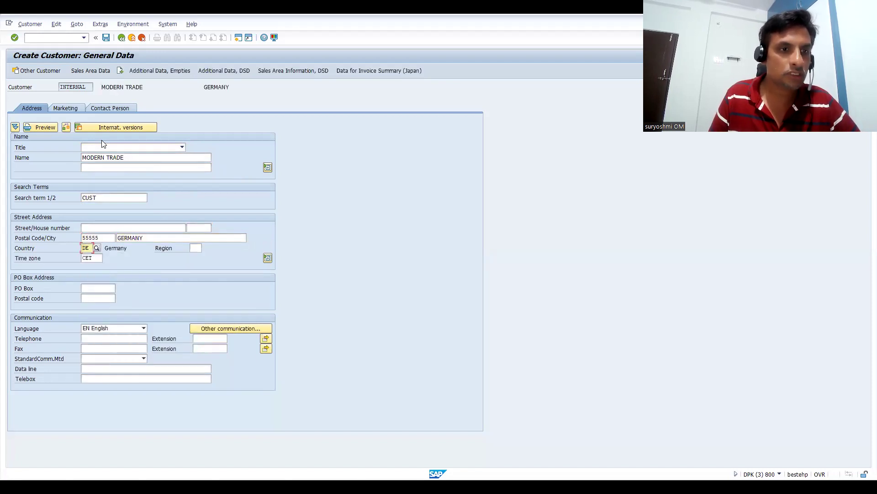
pyautogui.click(192, 248)
pyautogui.press('Return')
# Step: Enable Rebate and Price determin. for MODERN TRADE, save it, and open the general data of another hierarchy node customer
pyautogui.click(92, 71)
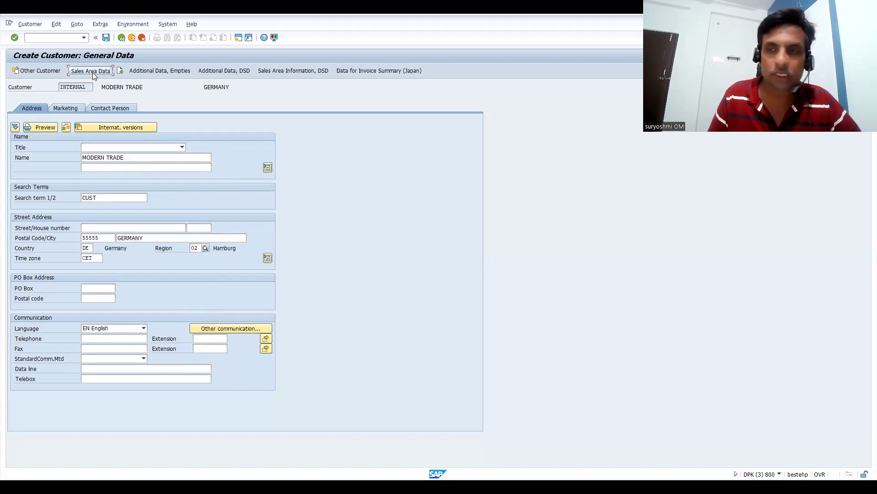
pyautogui.click(119, 168)
pyautogui.click(200, 168)
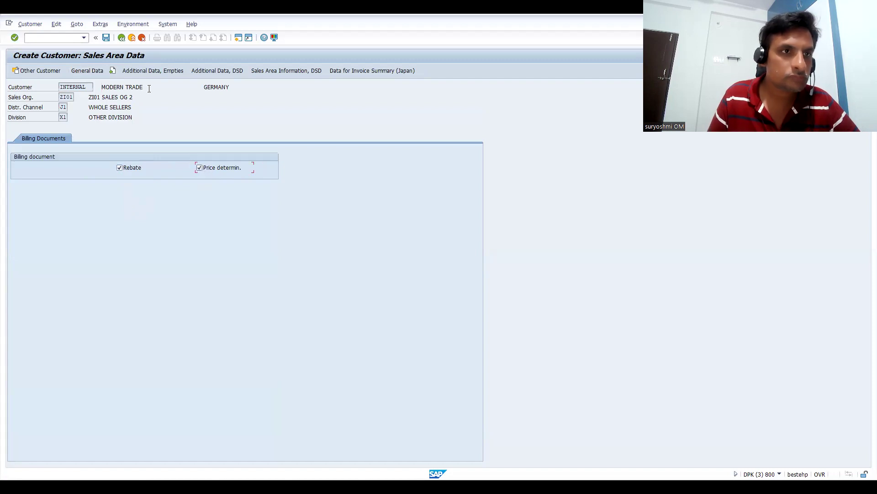
pyautogui.click(106, 38)
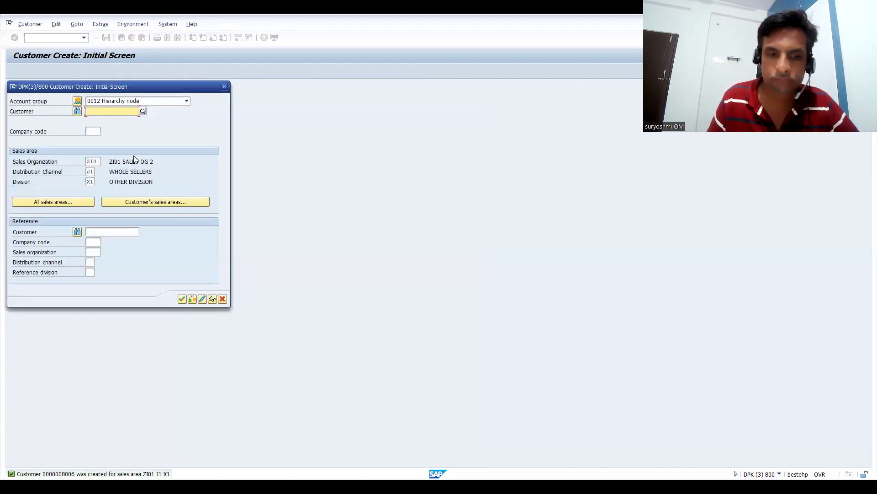
pyautogui.press('Return')
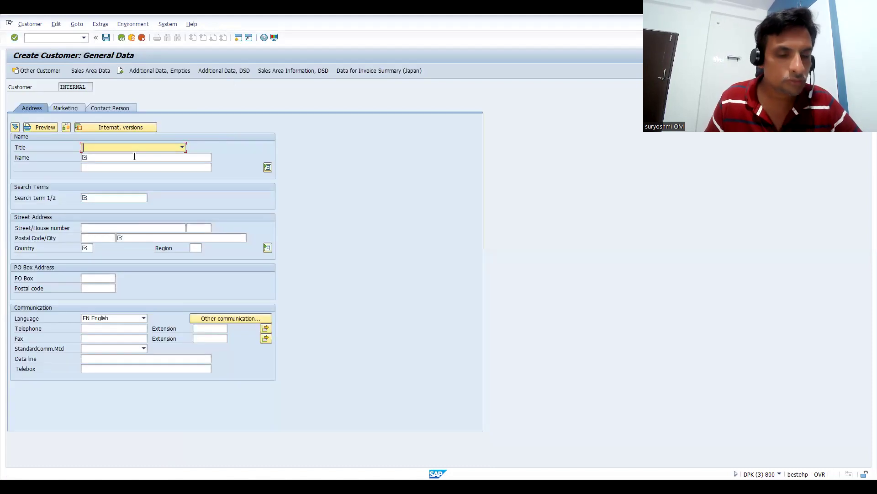
# Step: Set the new hierarchy node's title to Company, check the hierarchy structure slide, and name the customer LOCAL TRADE
pyautogui.write('MADM')
pyautogui.write('Company')
pyautogui.click(134, 156)
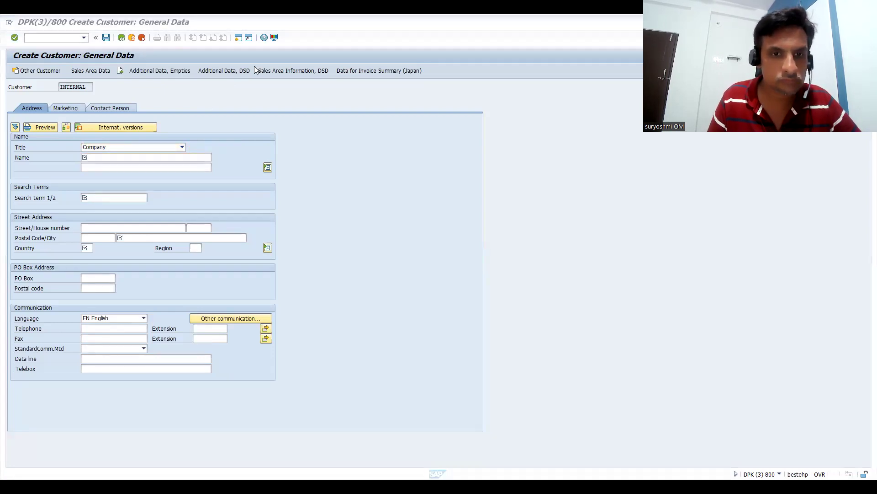
pyautogui.hotkey('alt', 'Tab')
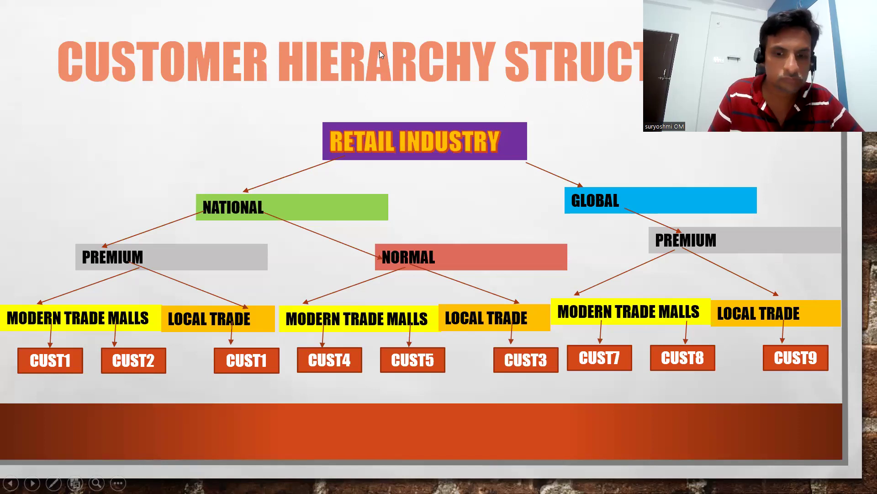
pyautogui.hotkey('alt', 'Tab')
pyautogui.write('AL ')
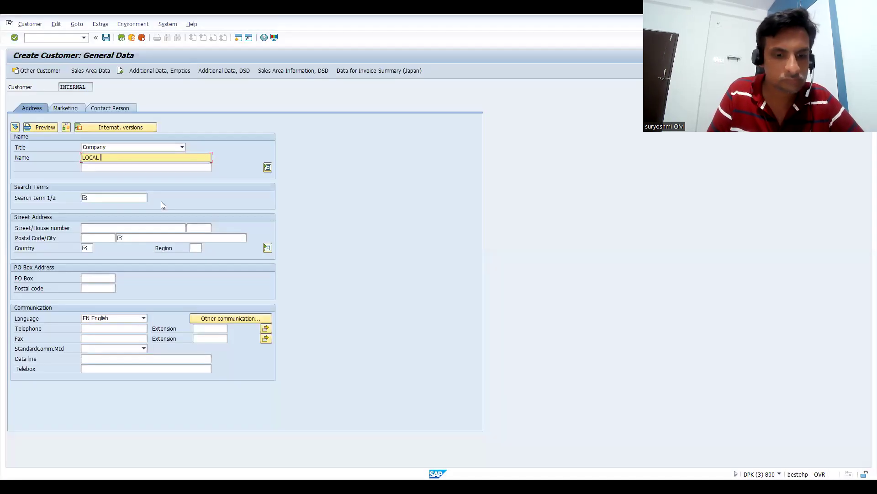
pyautogui.write('TRAD E')
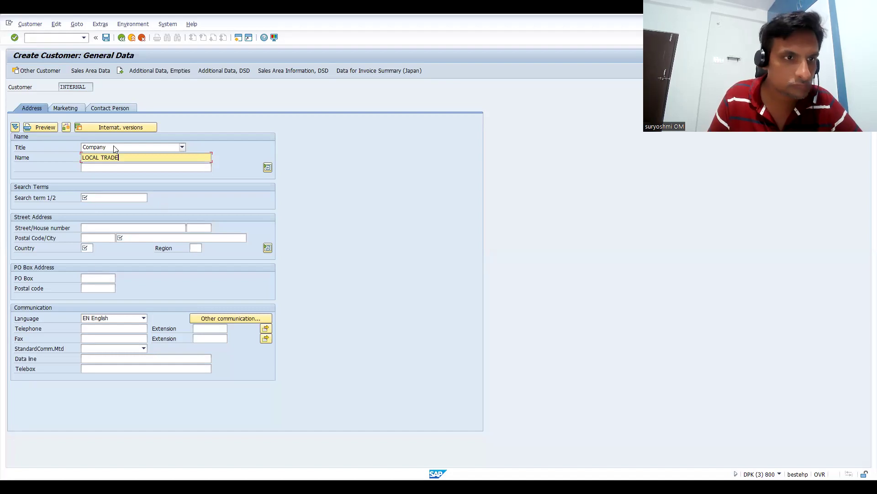
# Step: Complete LOCAL TRADE's address data with search term CUST, postal code 55555, city GERMANY, country DE and region 02
pyautogui.click(104, 197)
pyautogui.write('CUST')
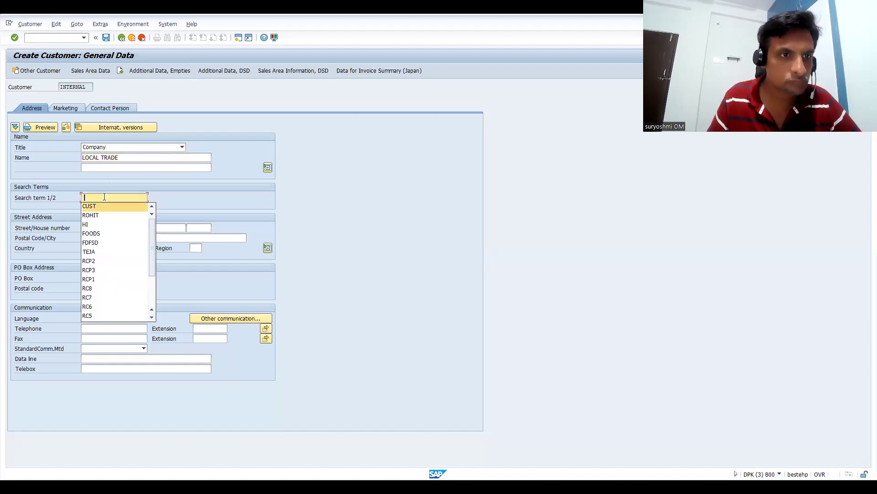
pyautogui.press('Tab')
pyautogui.press('Tab')
pyautogui.press('Tab')
pyautogui.write('55555')
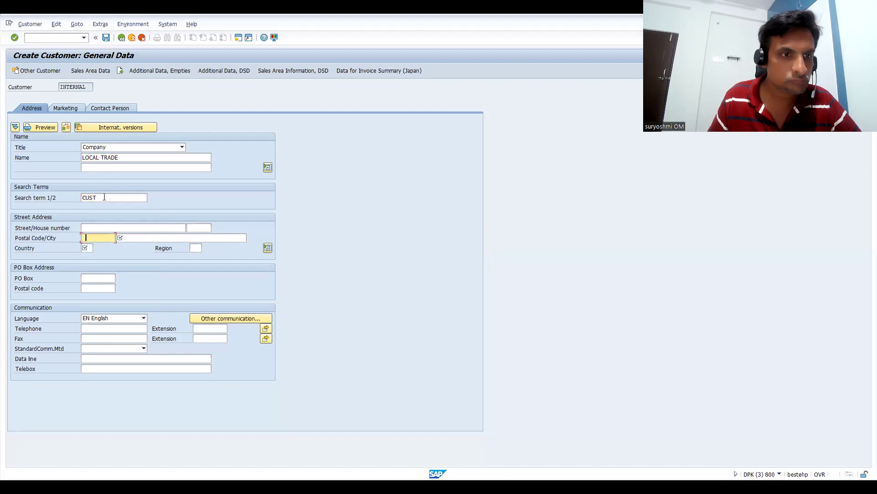
pyautogui.press('Tab')
pyautogui.write('GERMANY')
pyautogui.press('Tab')
pyautogui.write('DE')
pyautogui.press('Tab')
pyautogui.write('02')
pyautogui.press('Return')
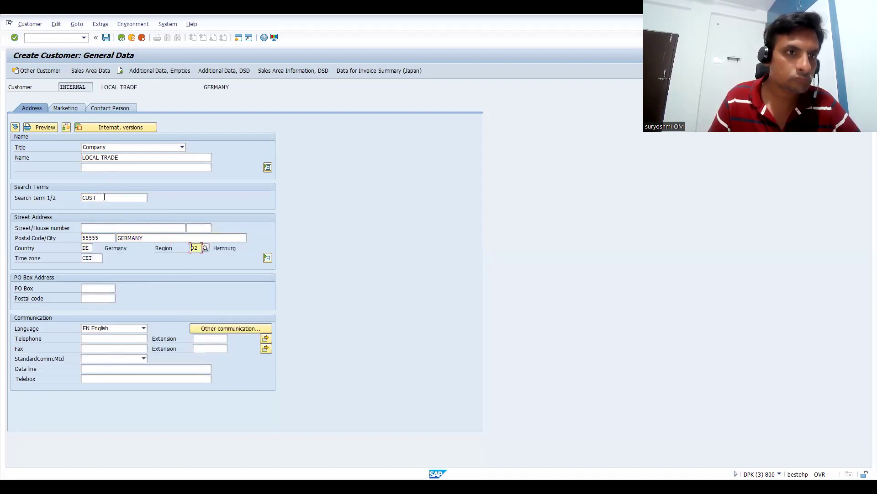
# Step: Enable Rebate and Price determin. in LOCAL TRADE's sales area data, save the customer and leave customer creation
pyautogui.click(77, 108)
pyautogui.click(130, 72)
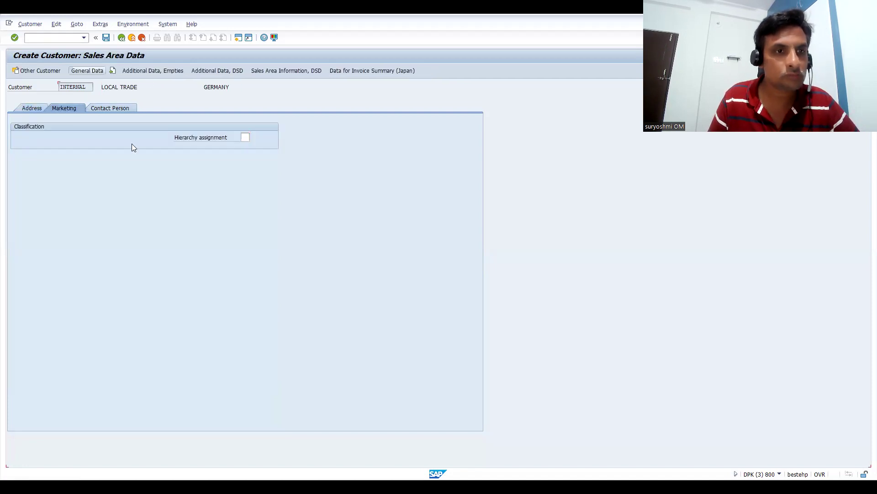
pyautogui.click(120, 168)
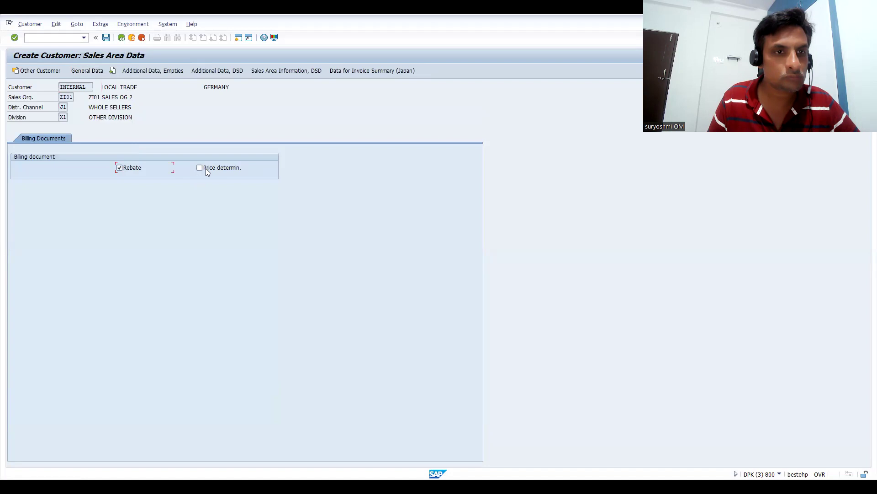
pyautogui.click(199, 167)
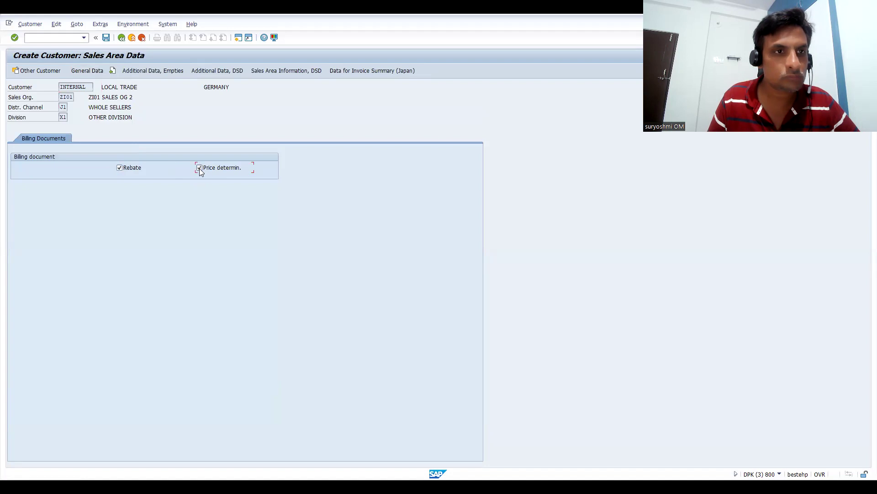
pyautogui.click(105, 38)
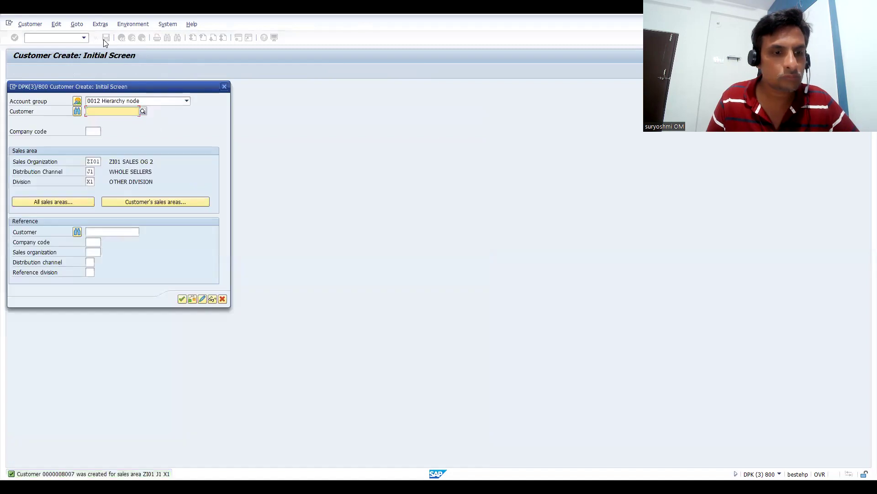
pyautogui.click(224, 87)
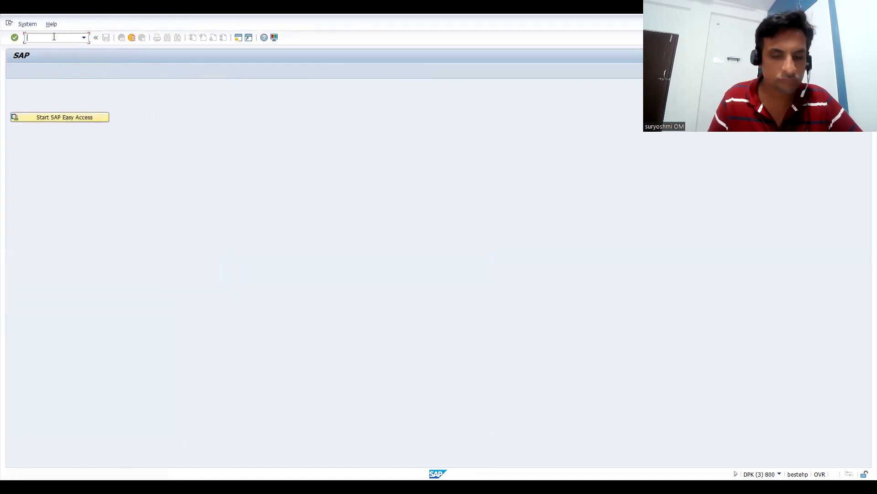
# Step: Open the General Table Display transaction and list the entries of table KNVV for sales organization ZI01
pyautogui.write('NSE1')
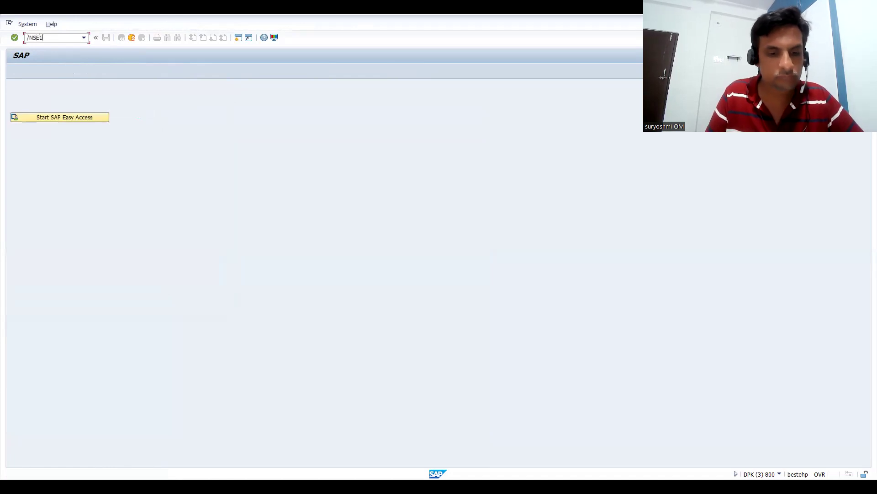
pyautogui.press('Return')
pyautogui.write('KNVV')
pyautogui.press('Return')
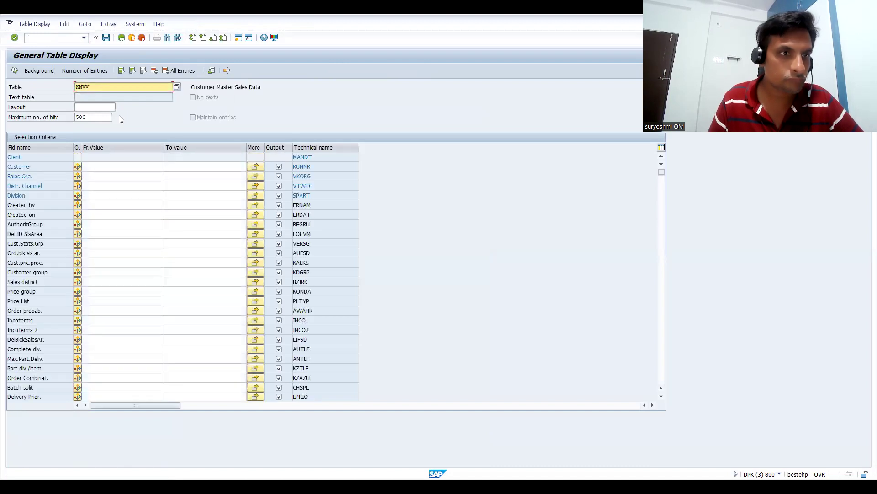
pyautogui.click(96, 175)
pyautogui.write('ZI01')
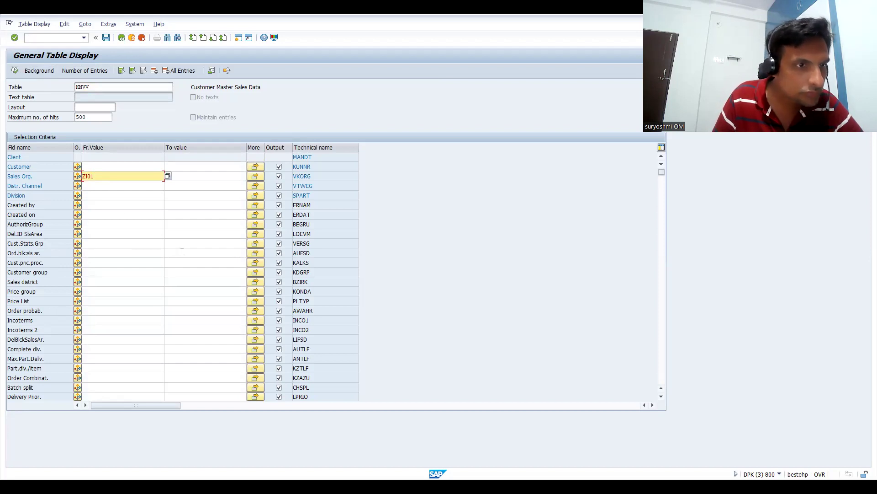
pyautogui.click(15, 70)
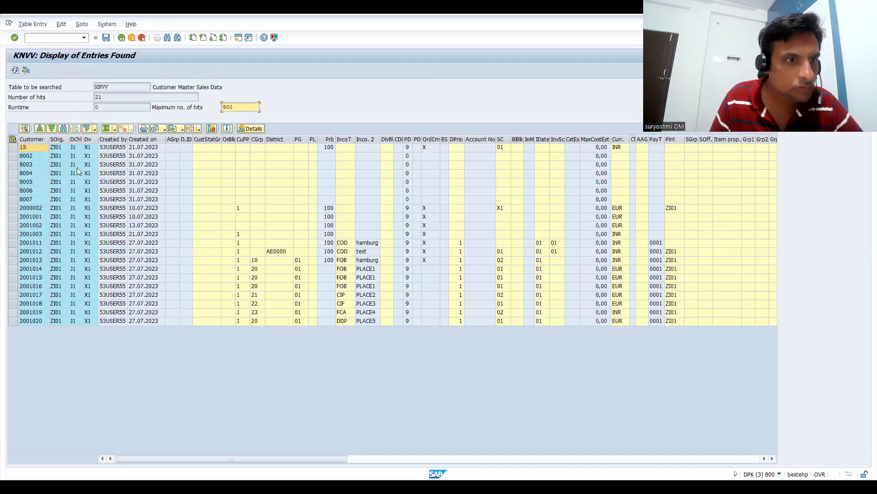
# Step: Copy the customer numbers of the newly created hierarchy nodes from the KNVV entries
pyautogui.click(26, 156)
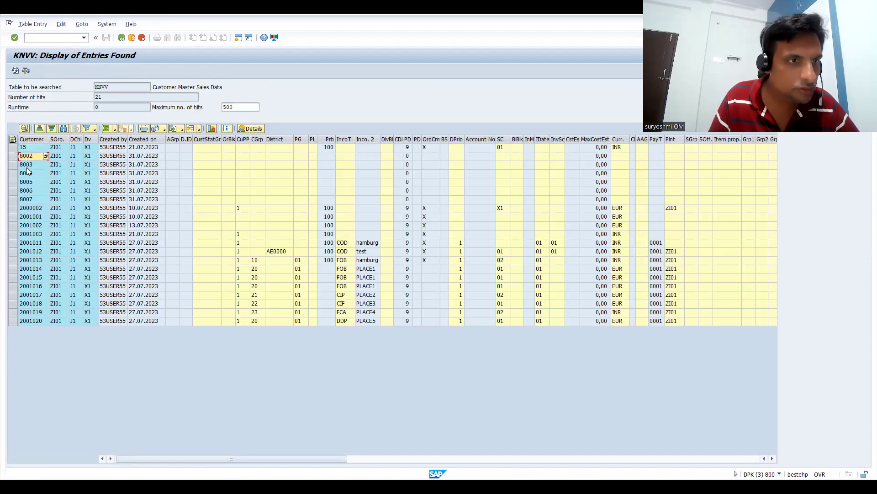
pyautogui.click(27, 166)
pyautogui.moveTo(27, 170); pyautogui.dragTo(27, 204)
pyautogui.hotkey('ctrl', 'c')
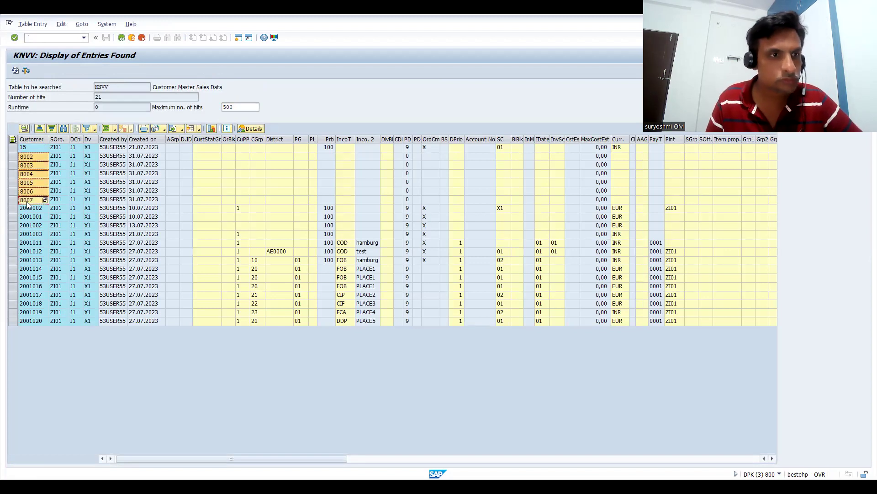
# Step: Return to the table selection and load table KNA1, General Data in Customer Master
pyautogui.press('F3')
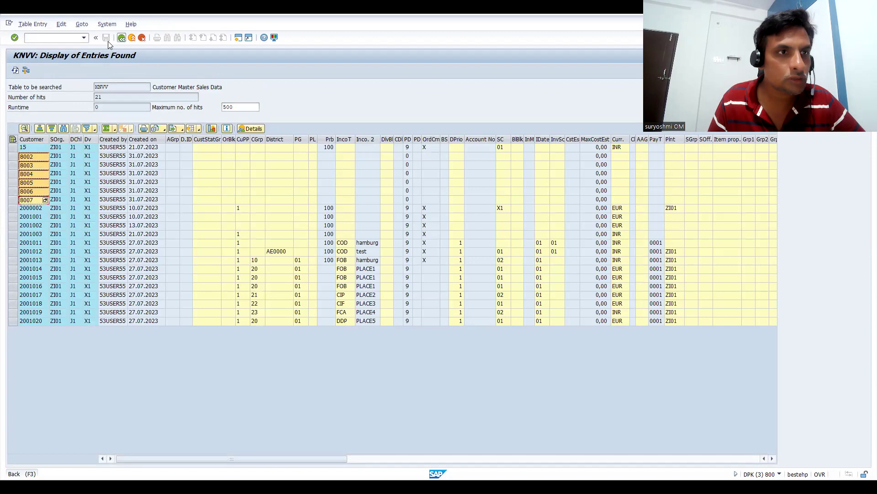
pyautogui.write('A')
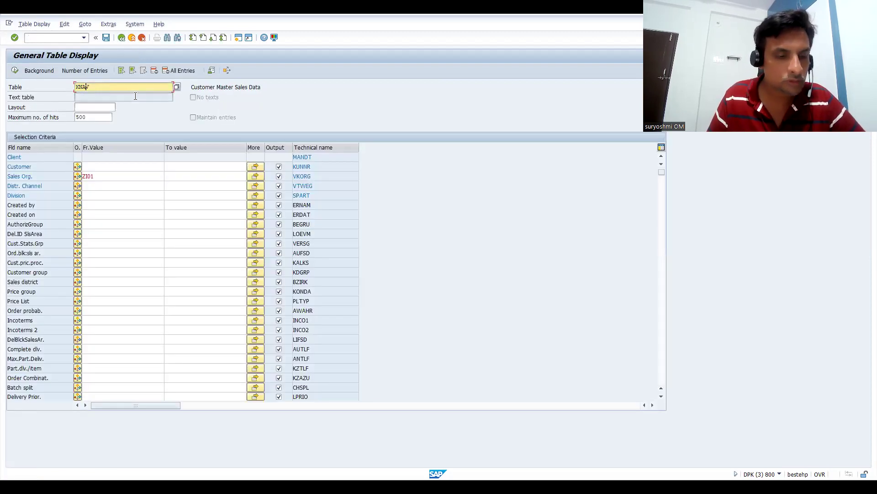
pyautogui.write('1')
pyautogui.press('Return')
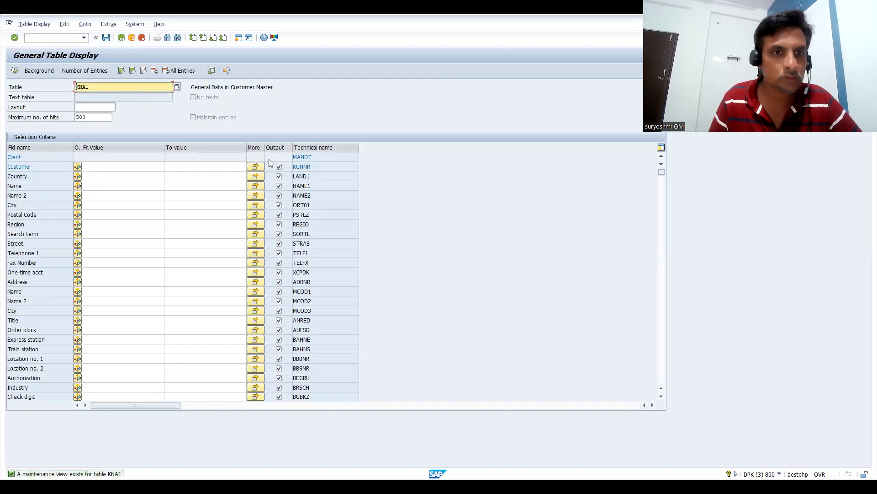
# Step: Paste the copied customer numbers as a multiple selection for the Customer field and display the matching KNA1 entries
pyautogui.click(256, 167)
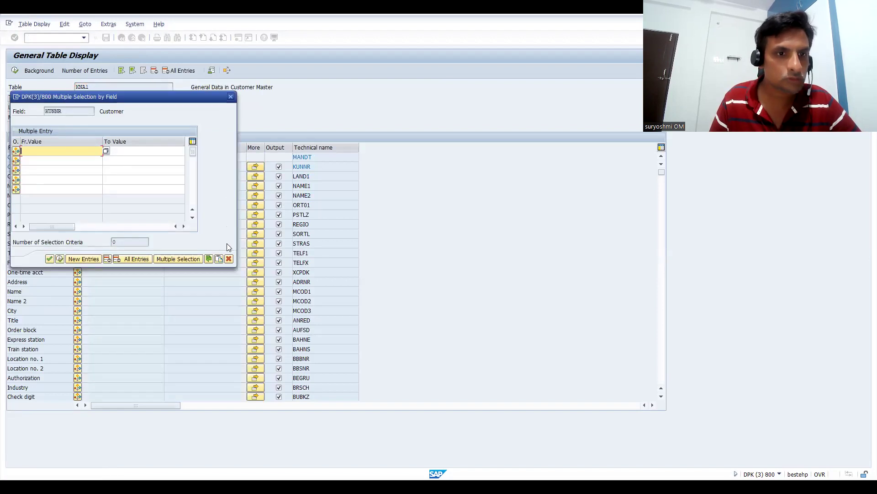
pyautogui.click(219, 259)
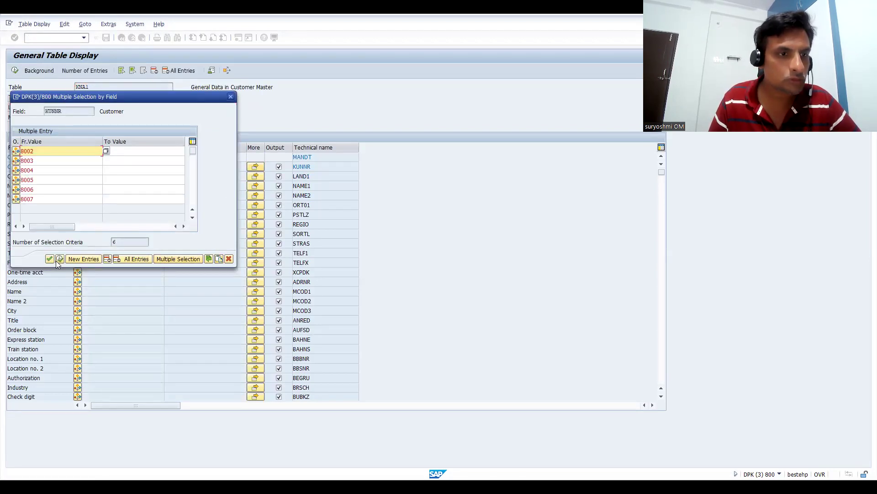
pyautogui.click(59, 259)
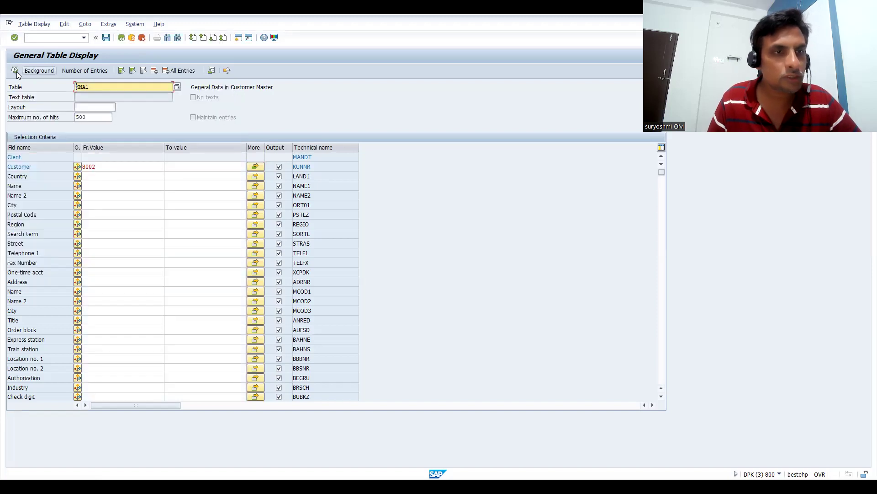
pyautogui.click(15, 71)
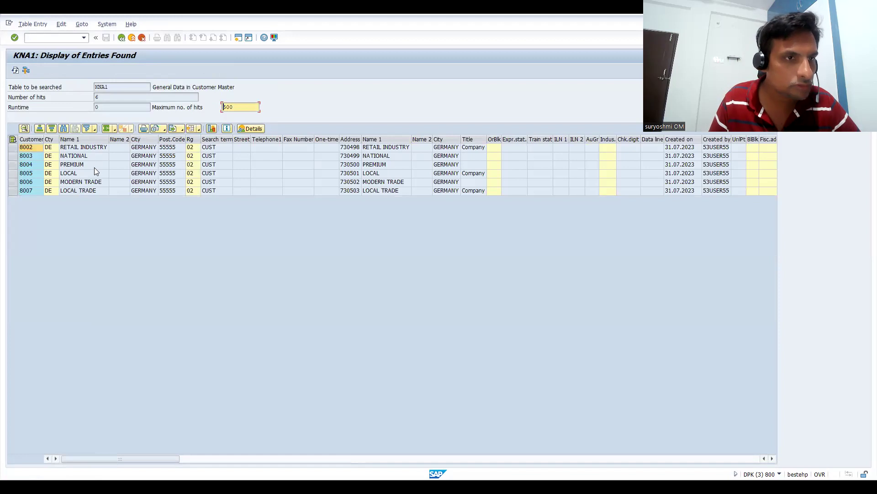
# Step: Select the customer number of the LOCAL node and open the customer maintenance transaction in a new session
pyautogui.click(69, 174)
pyautogui.click(29, 173)
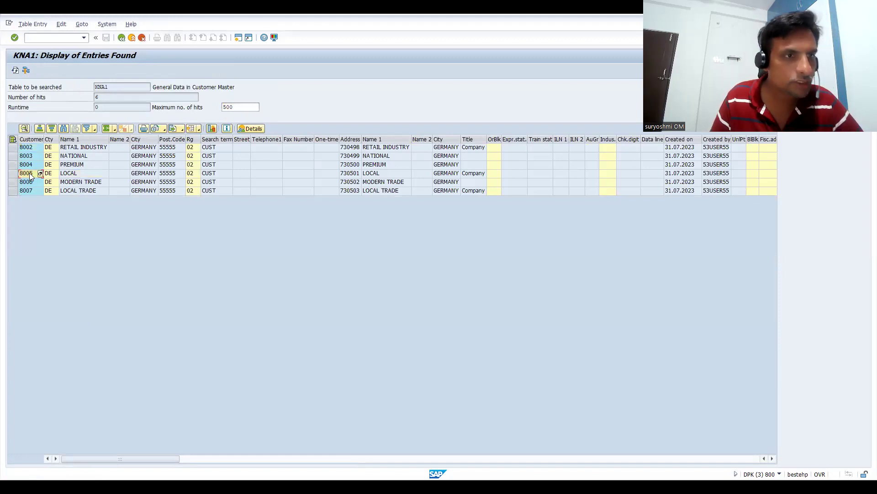
pyautogui.click(46, 37)
pyautogui.write('/OX')
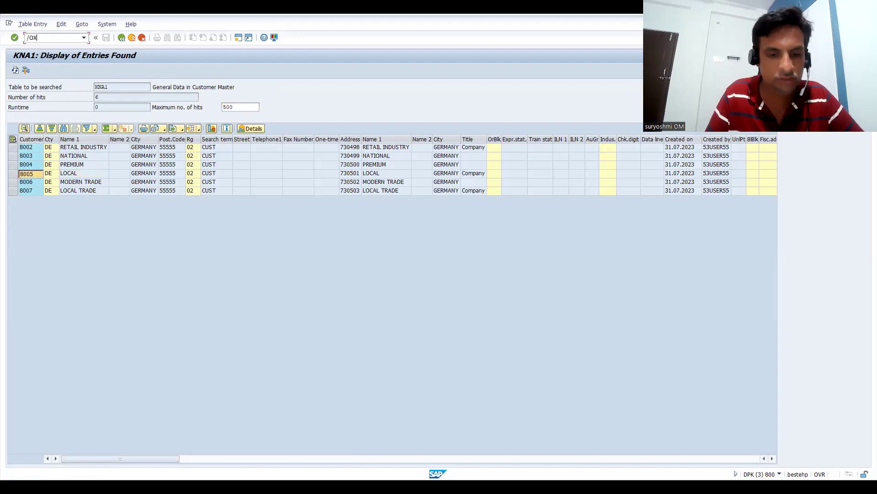
pyautogui.write('D0')
pyautogui.press('Return')
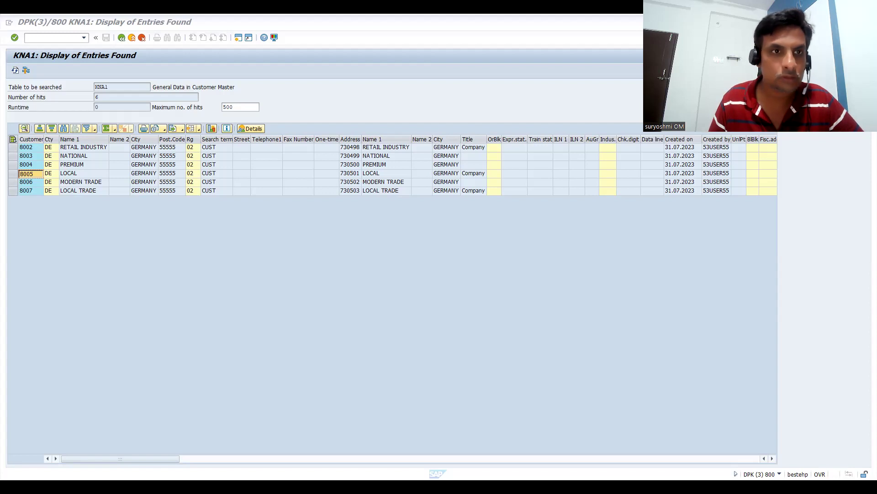
# Step: Refresh the KNA1 entries and copy the Customer and Name 1 columns
pyautogui.click(223, 107)
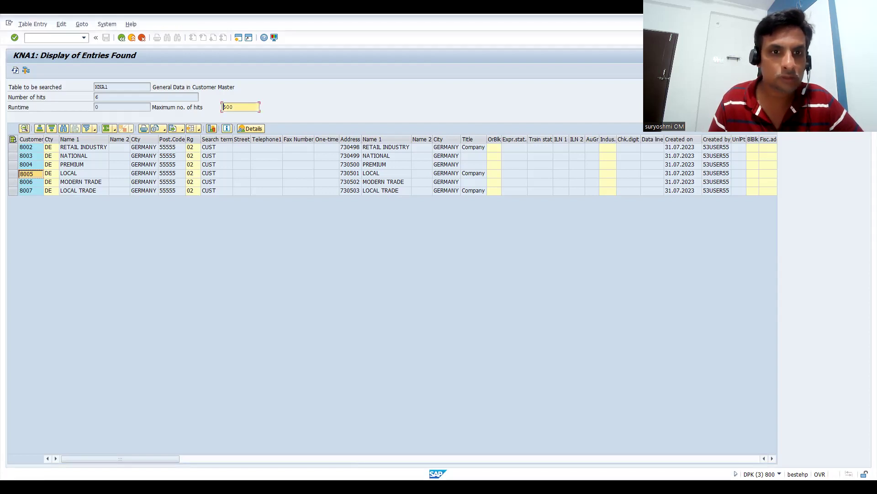
pyautogui.click(13, 72)
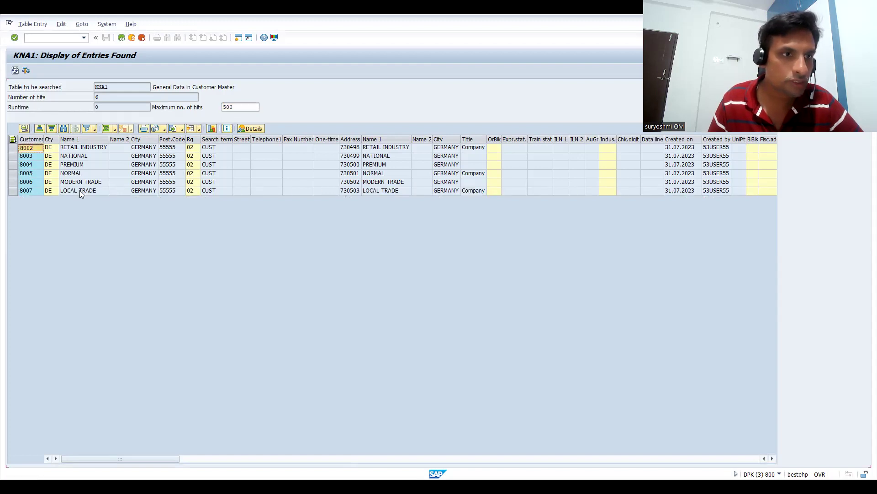
pyautogui.click(32, 140)
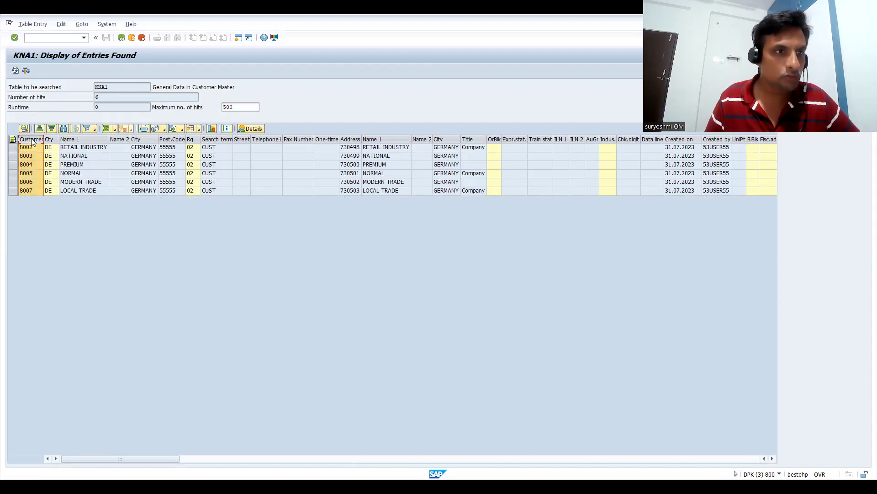
pyautogui.keyDown('ctrl'); pyautogui.click(83, 140); pyautogui.keyUp('ctrl')
pyautogui.moveTo(119, 139); pyautogui.dragTo(128, 147)
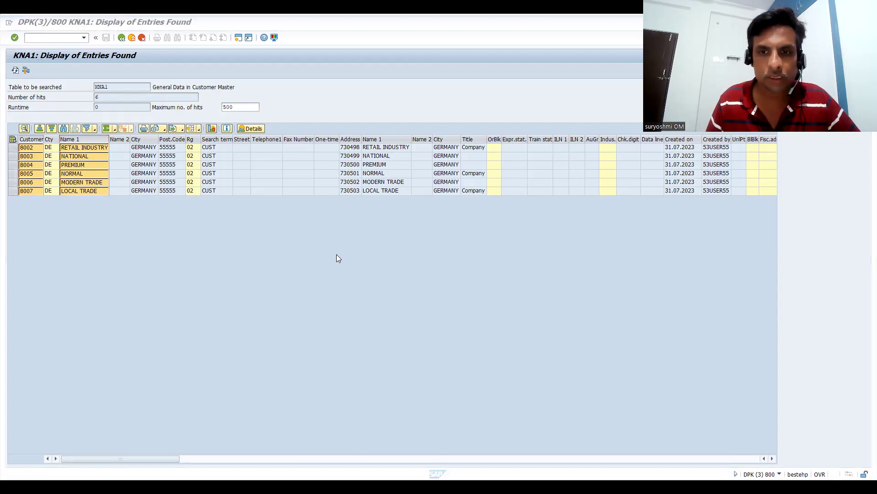
# Step: Switch to the Excel workbook and paste the copied customer numbers and names starting at cell G4
pyautogui.hotkey('alt', 'Tab')
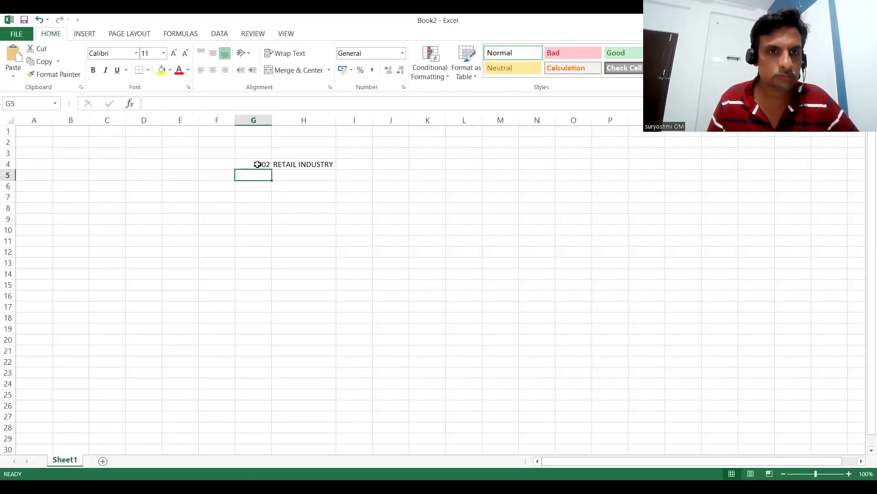
pyautogui.click(258, 165)
pyautogui.hotkey('ctrl', 'v')
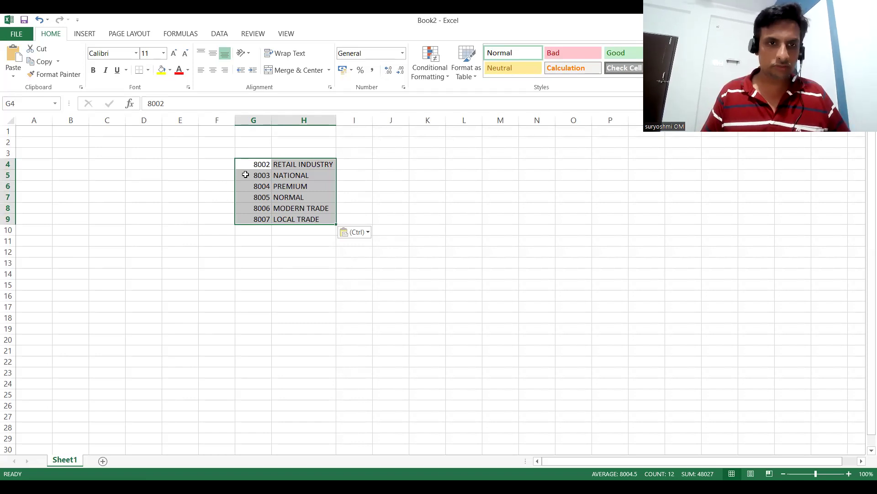
# Step: Review the pasted list of hierarchy nodes from RETAIL INDUSTRY down to LOCAL TRADE
pyautogui.click(244, 174)
pyautogui.click(257, 162)
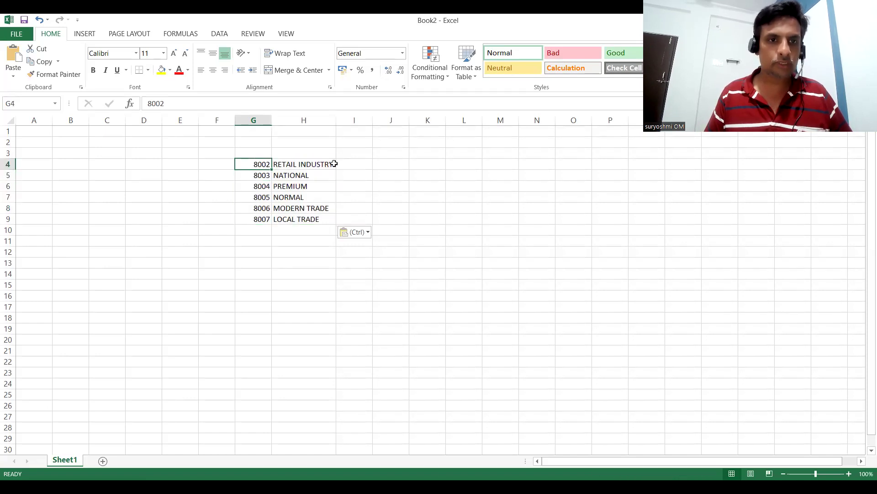
pyautogui.click(345, 165)
pyautogui.click(289, 176)
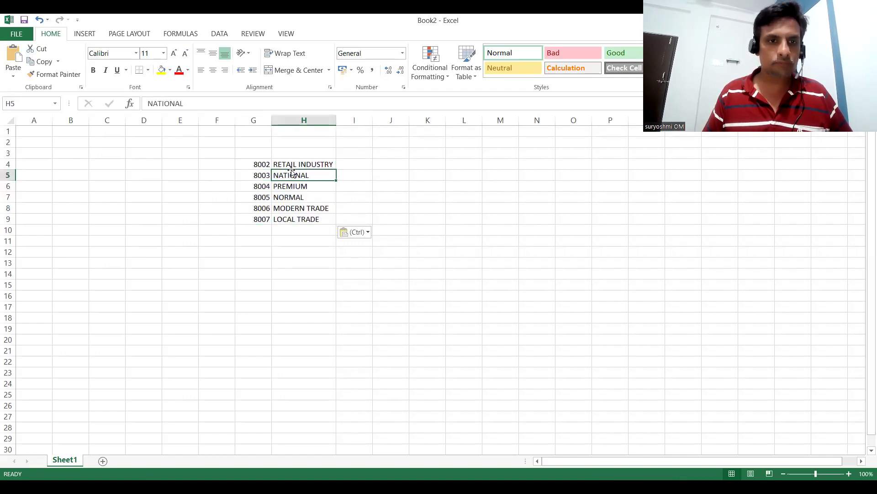
pyautogui.click(293, 193)
pyautogui.click(290, 218)
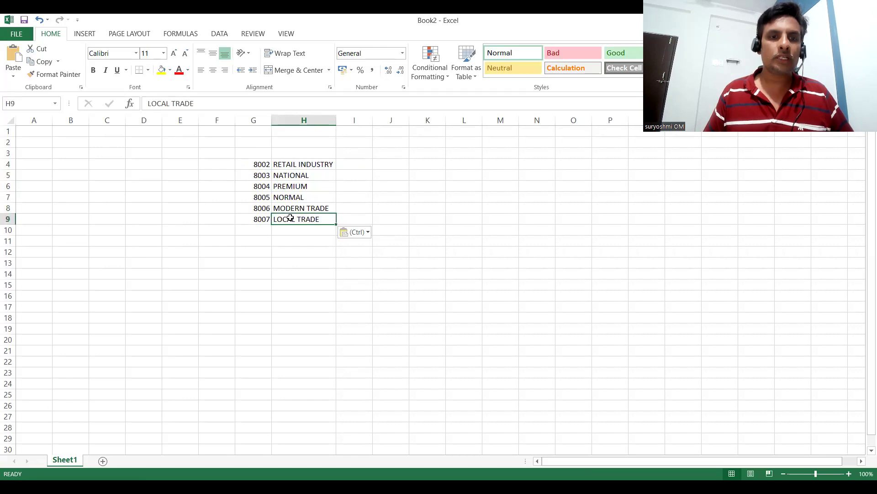